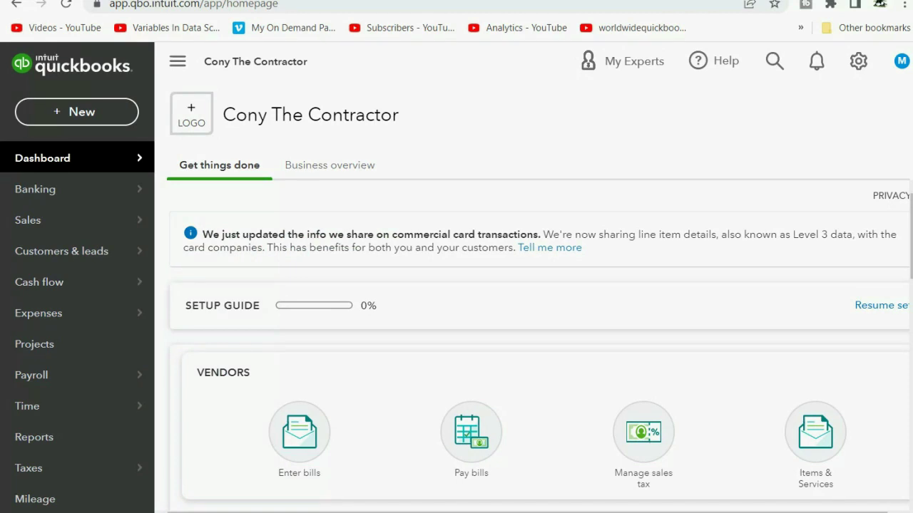
Open the company's chart of accounts and start creating a new account.
scroll(98, 375, down, 2)
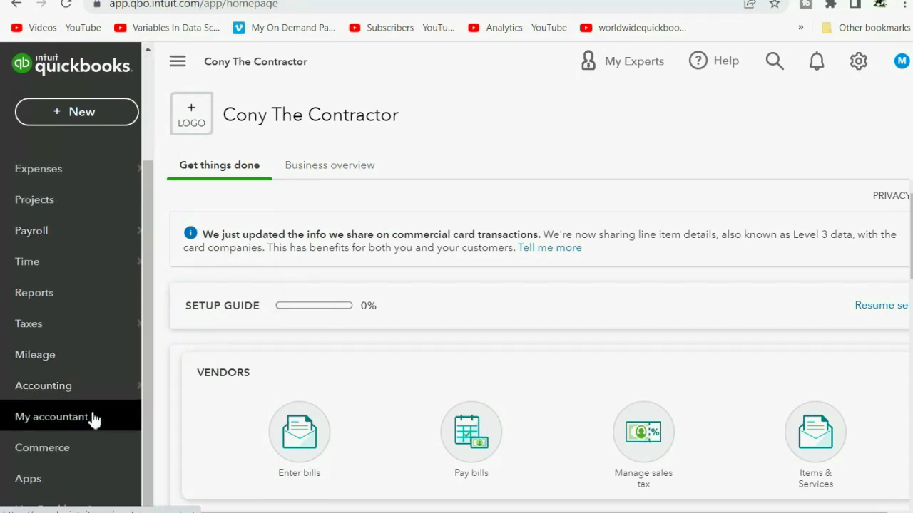
mouse_move(93, 399)
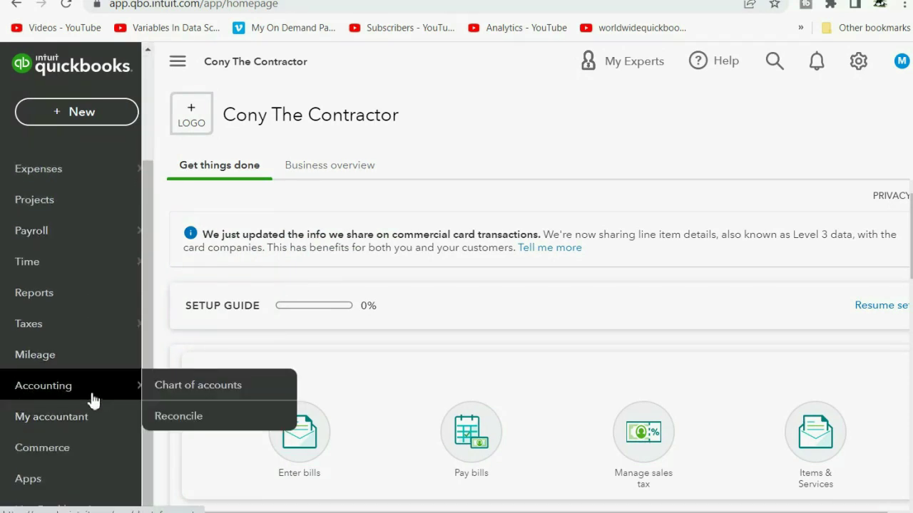
click(192, 389)
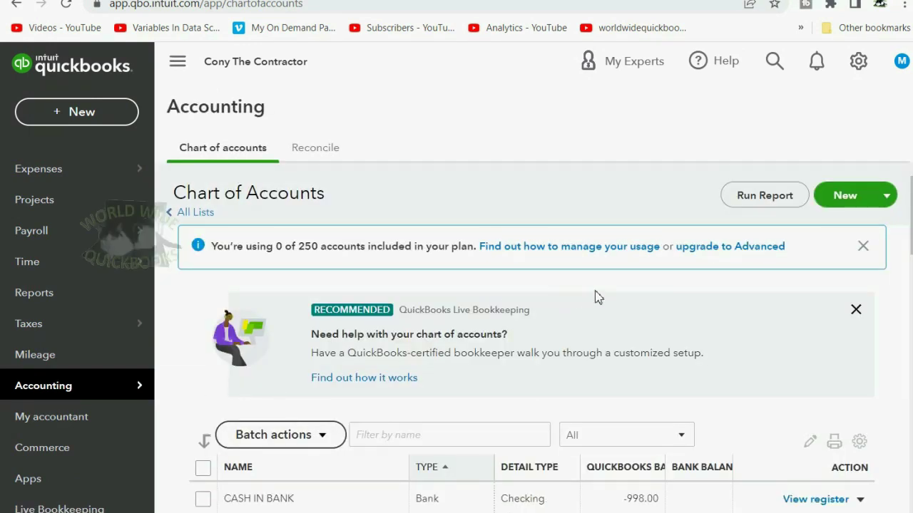
click(833, 201)
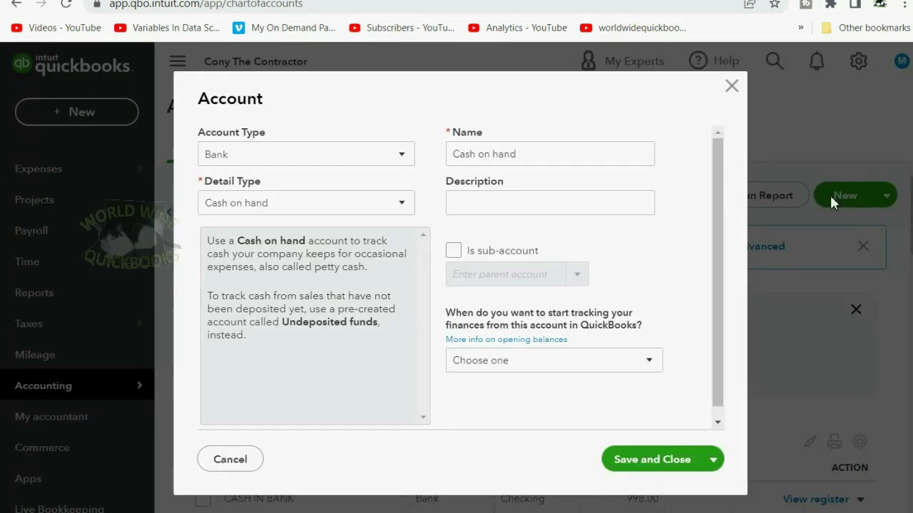
Set the new account's type to Expenses and its detail type to Other Business Expenses.
click(305, 162)
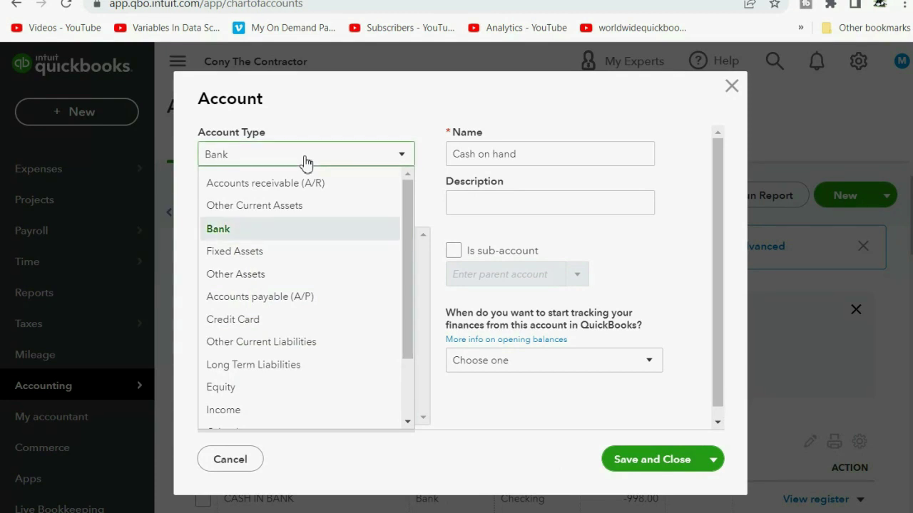
scroll(286, 258, down, 2)
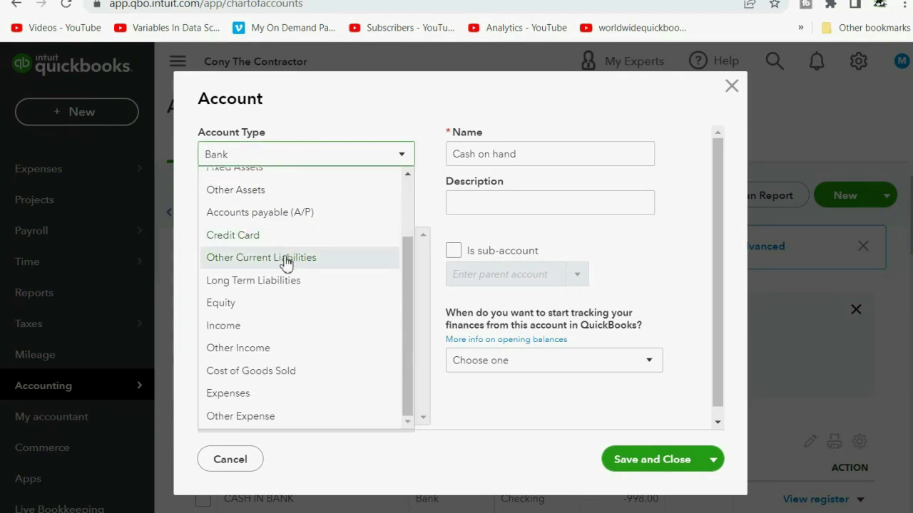
click(278, 394)
click(320, 204)
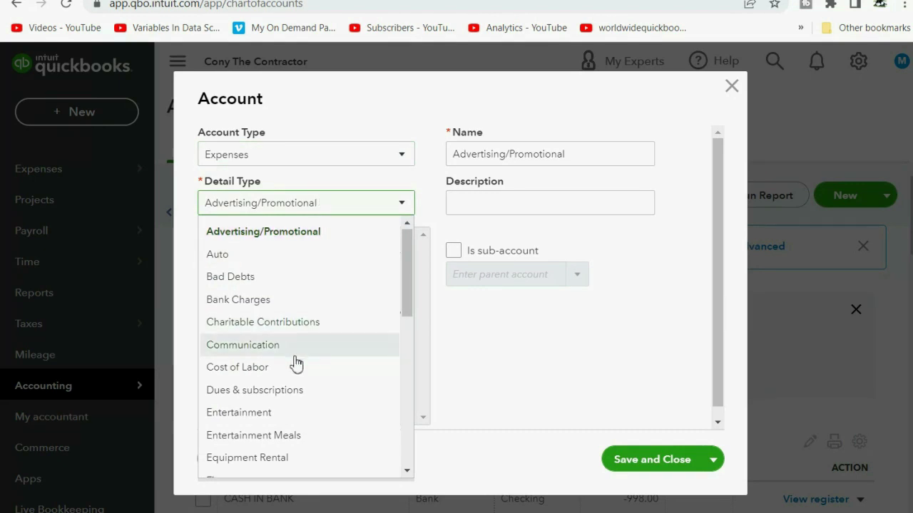
scroll(296, 365, down, 2)
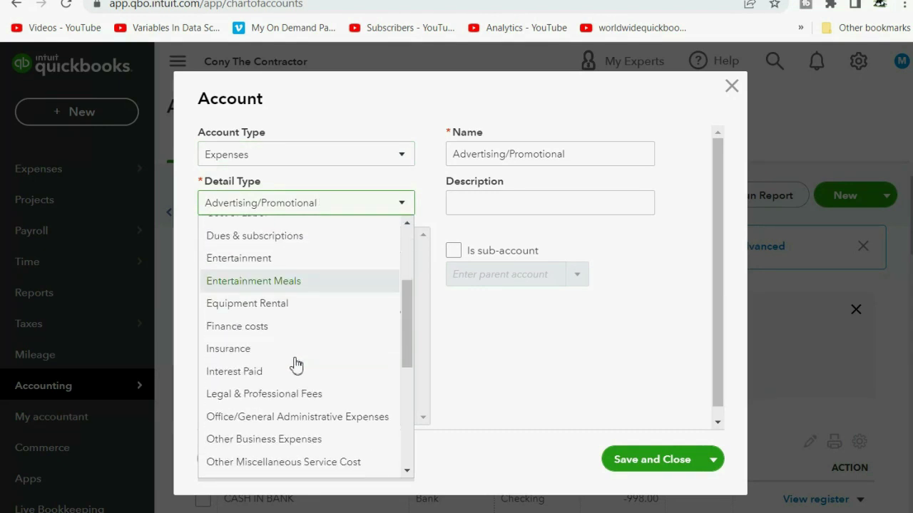
click(298, 440)
Name the expense account INDOOR JOB MATERIALS EXPENSE and save it, continuing with another new account.
drag(580, 162, 418, 159)
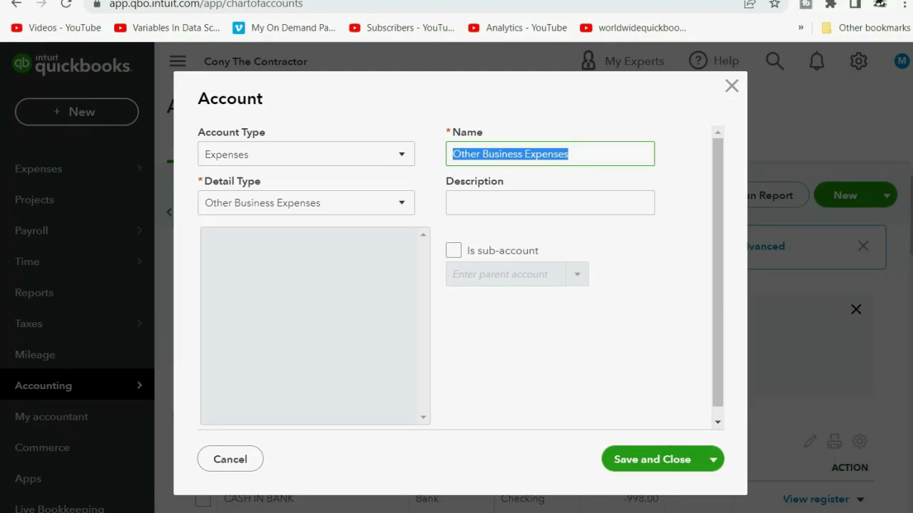
text(INDOOR JOB MATERIALS EXPENSE)
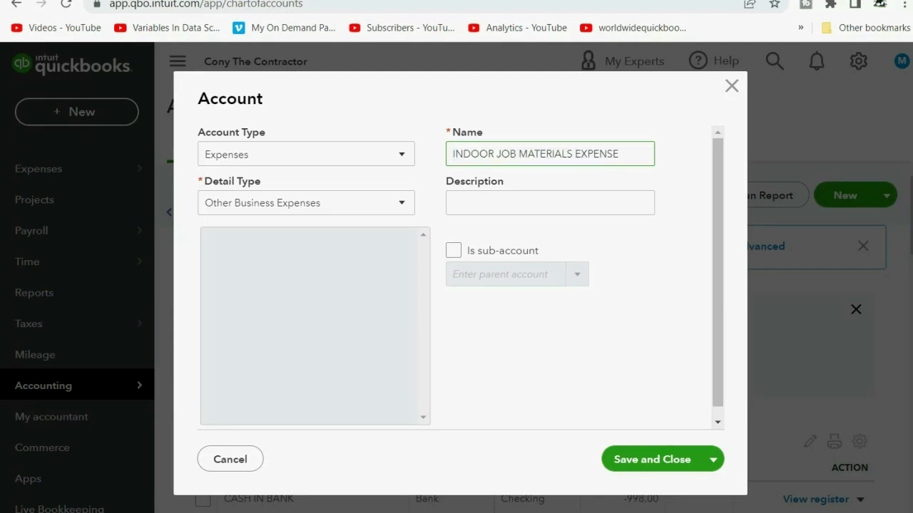
click(711, 467)
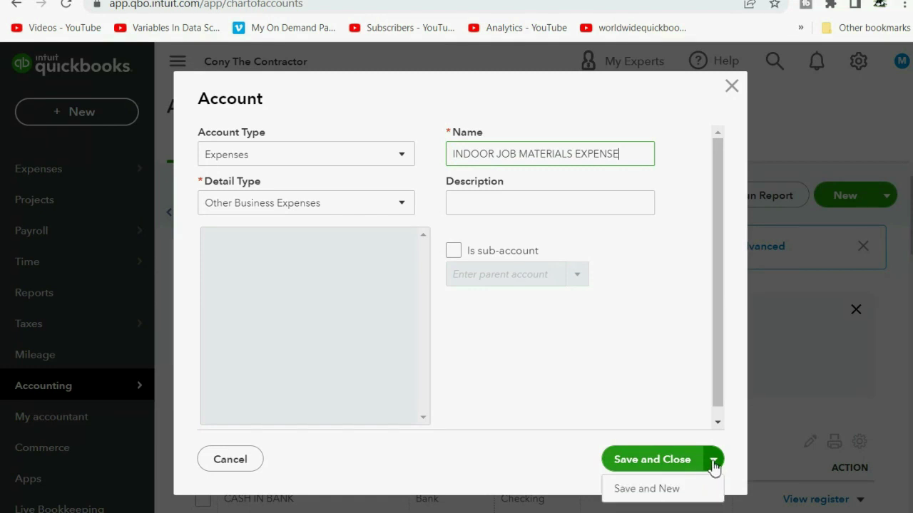
click(659, 492)
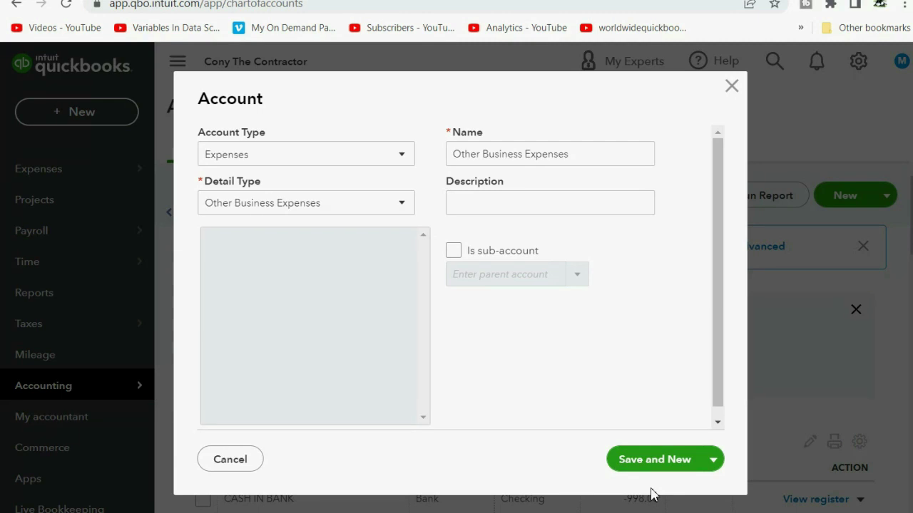
Set the second account's type to Income and its detail type to Other Primary Income.
click(320, 163)
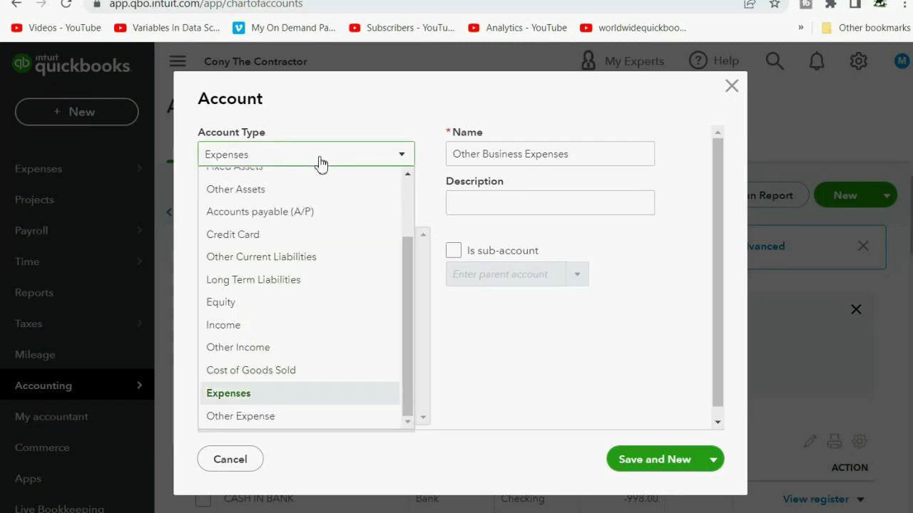
click(283, 325)
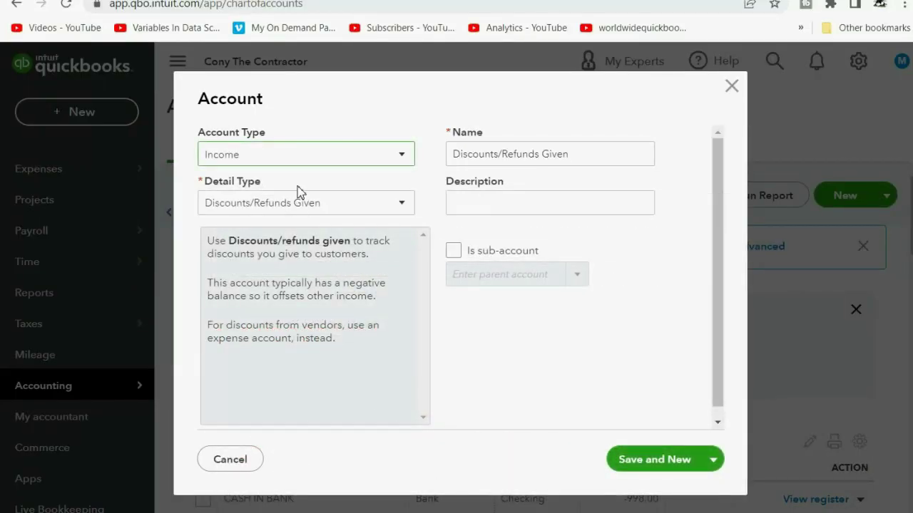
click(298, 209)
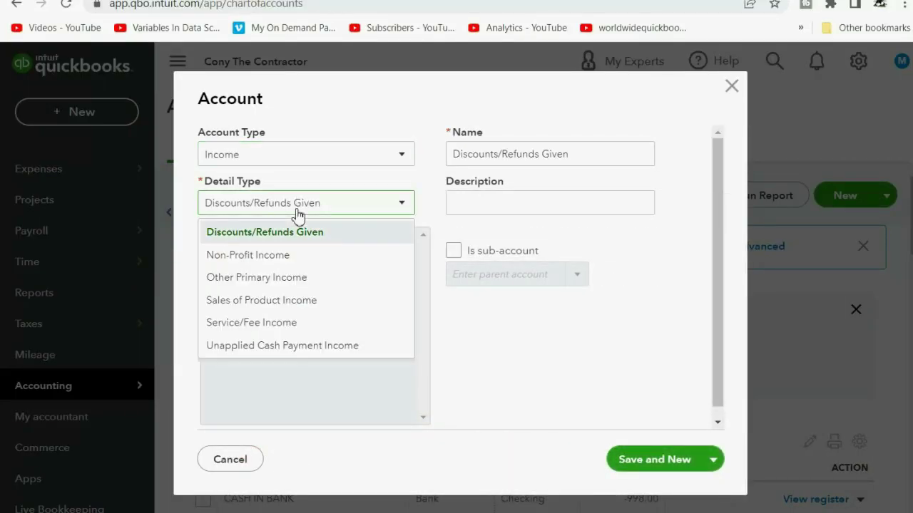
click(303, 278)
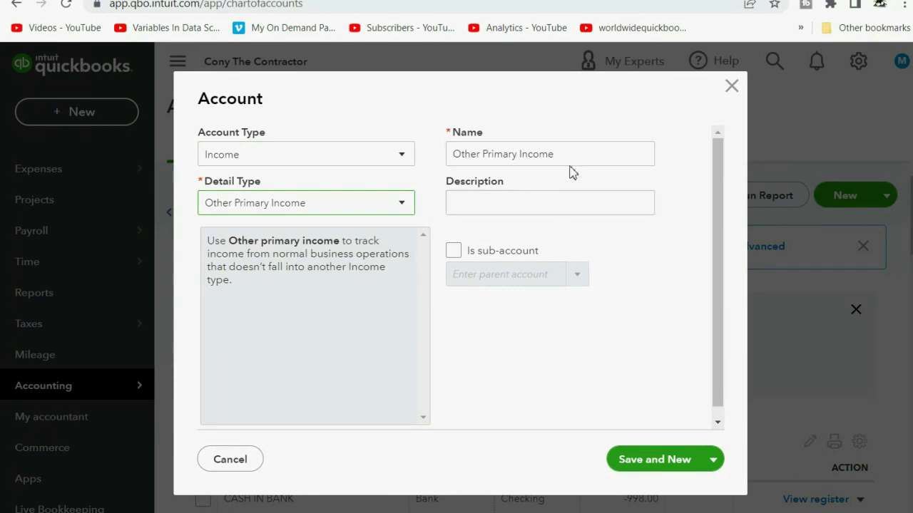
Name the income account INDOOR JOB MATERIALS INCOME and save it.
drag(567, 155, 451, 153)
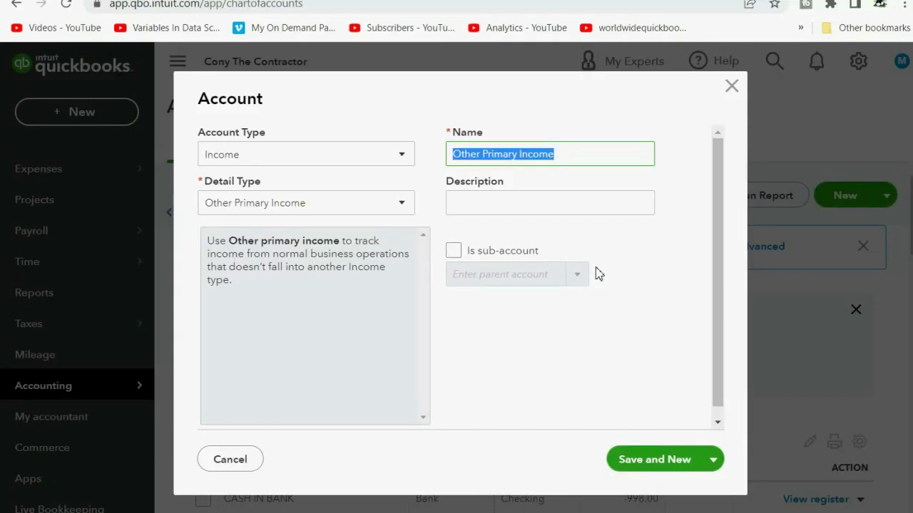
text(INDOOR JOB MATERIALS INCOME)
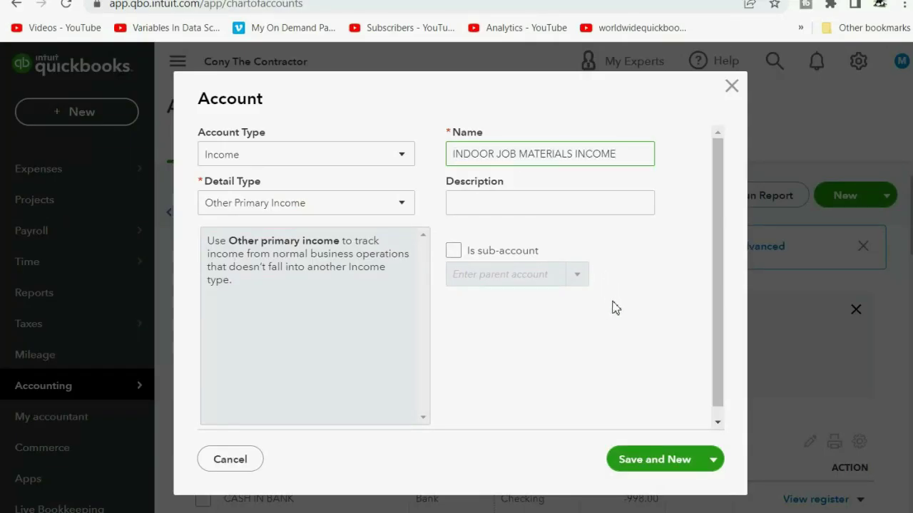
click(715, 459)
click(691, 488)
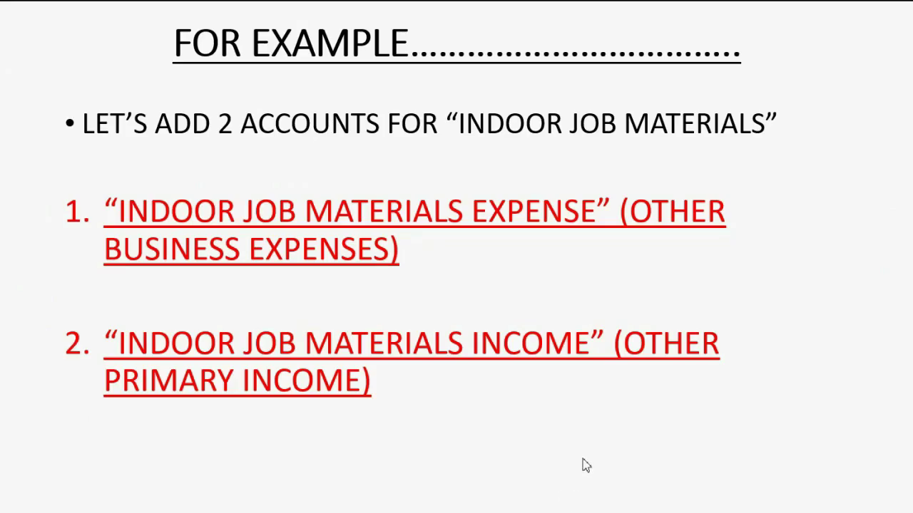
click(674, 465)
click(675, 465)
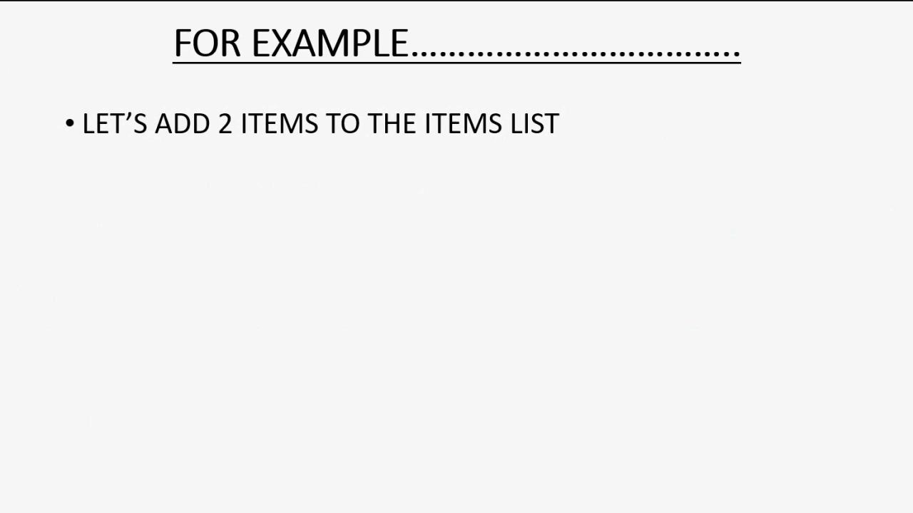
key(Right)
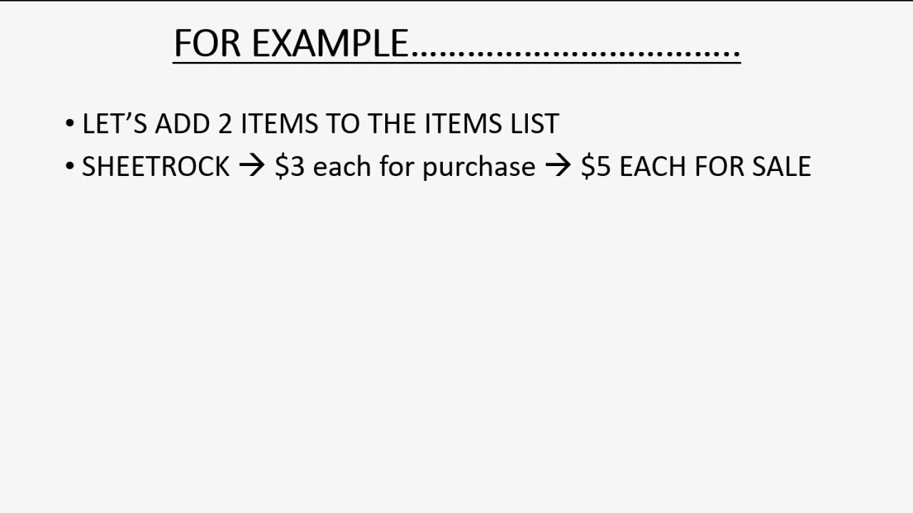
key(Right)
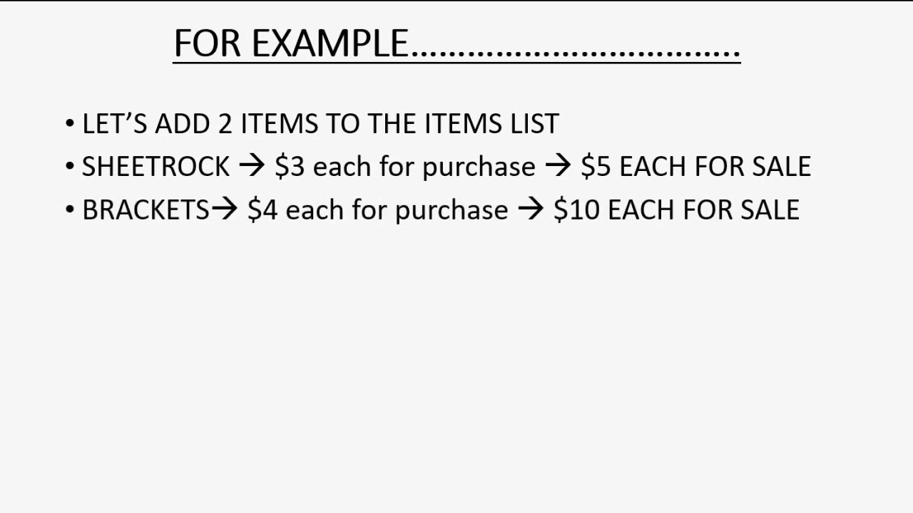
key(Right)
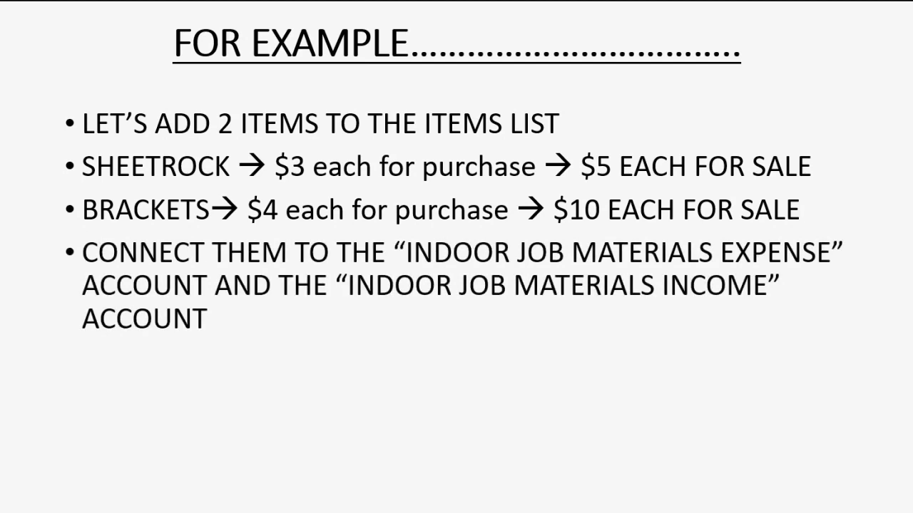
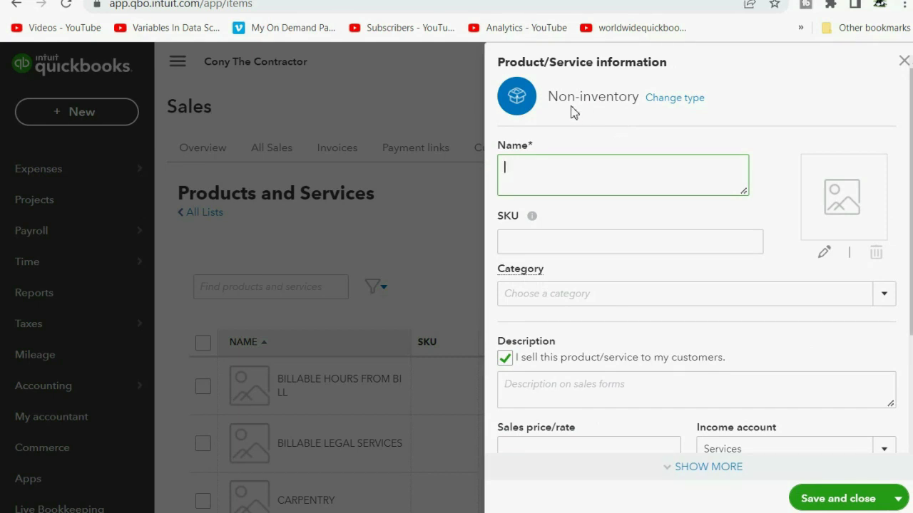
Name the new non-inventory item SHEETROCK and set its sales price to 5.
text(SHEETROCK)
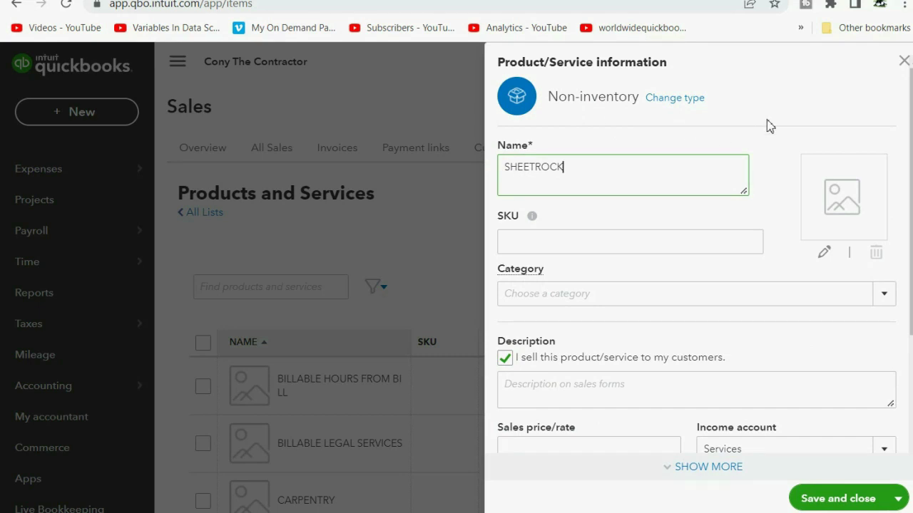
scroll(905, 236, down, 2)
scroll(559, 289, down, 2)
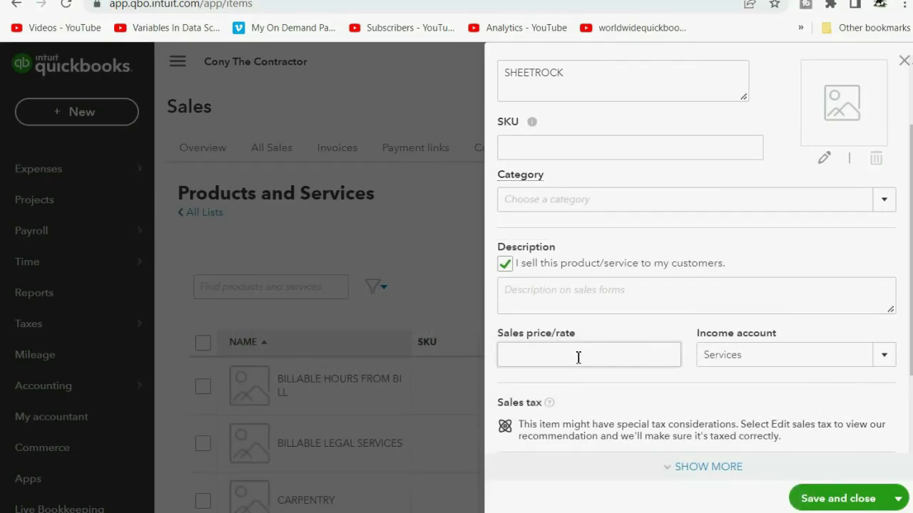
click(577, 355)
text(5)
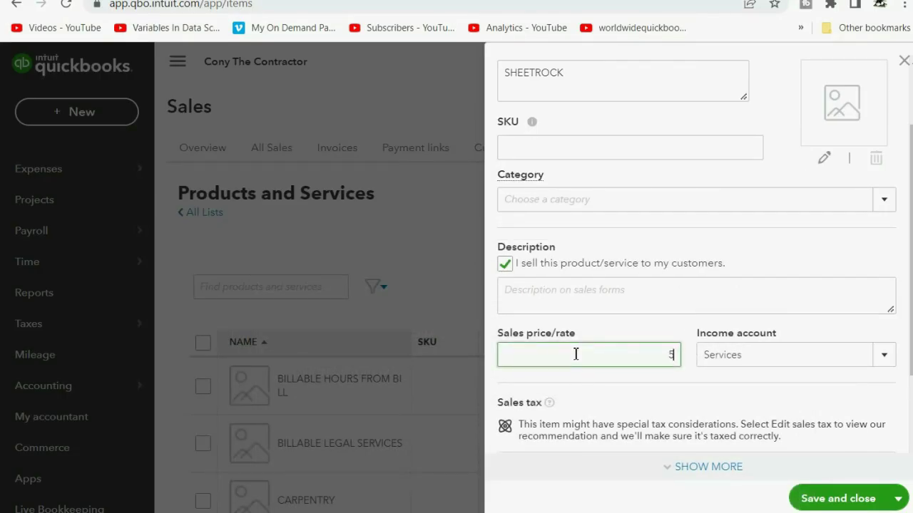
Assign INDOOR JOB MATERIALS INCOME as the income account of the SHEETROCK item.
click(882, 358)
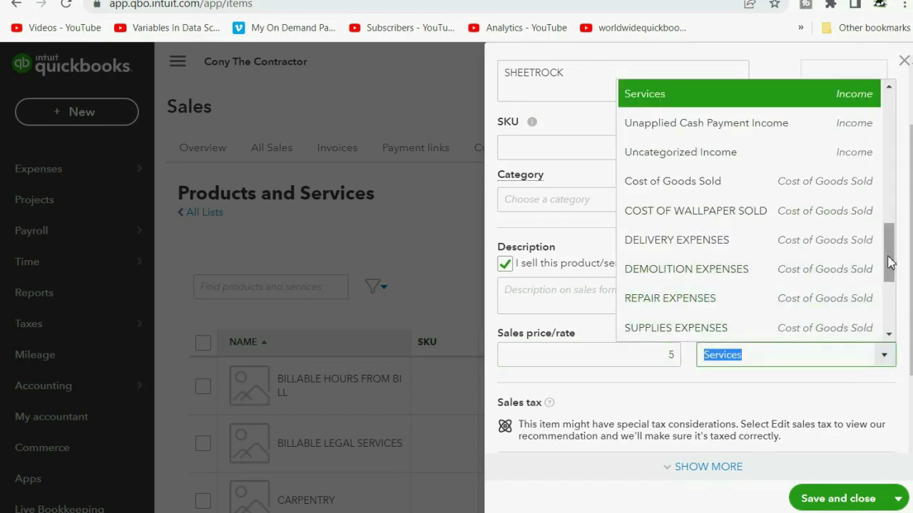
drag(887, 261, 887, 223)
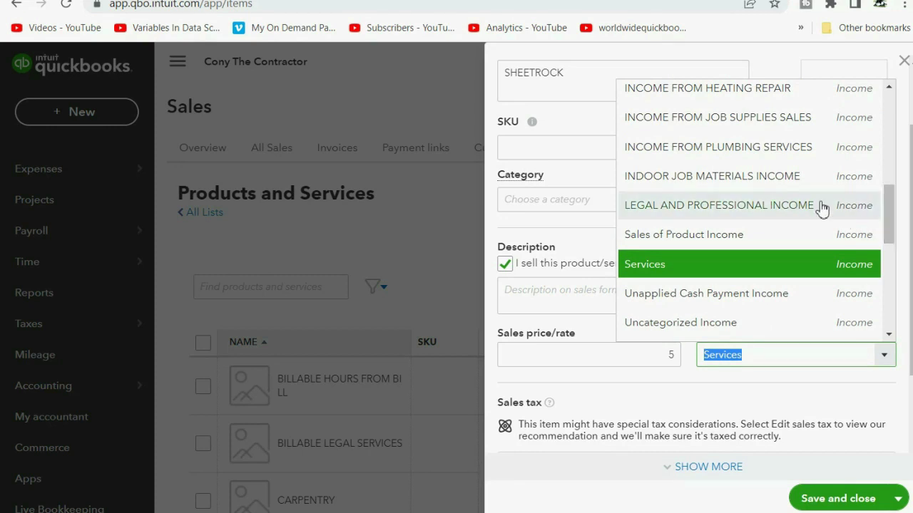
click(815, 182)
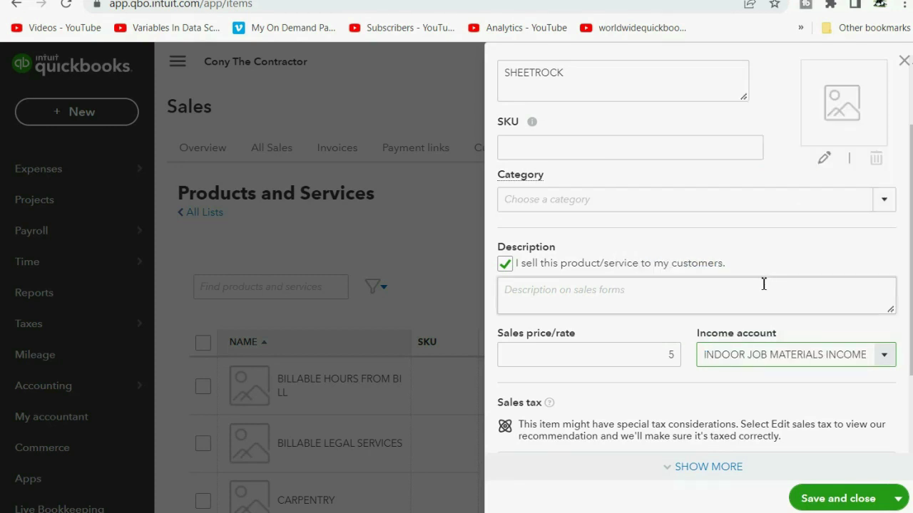
Mark the SHEETROCK item as purchased from a vendor and set its cost to 3.
scroll(763, 284, down, 2)
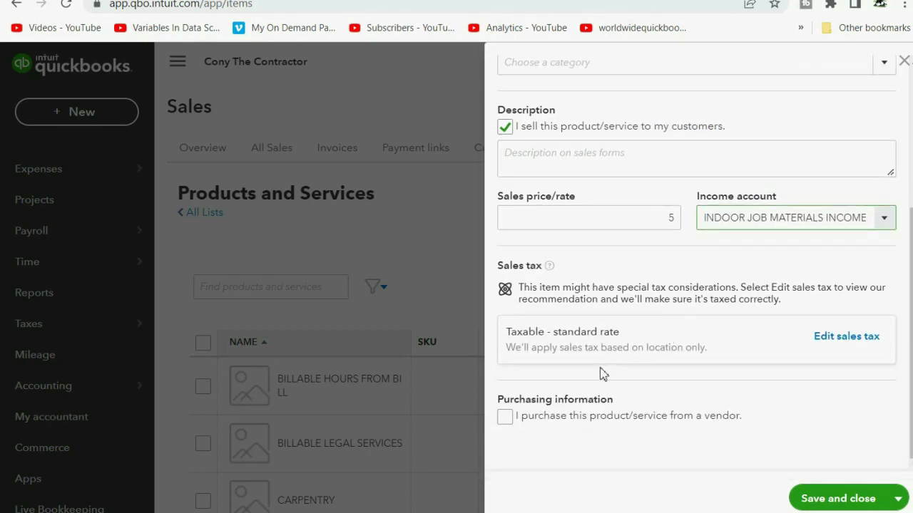
click(509, 421)
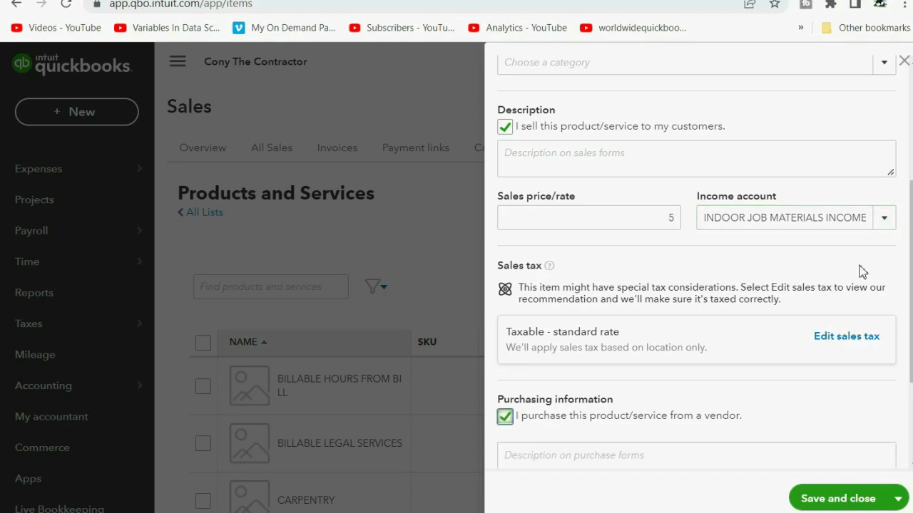
scroll(844, 271, down, 2)
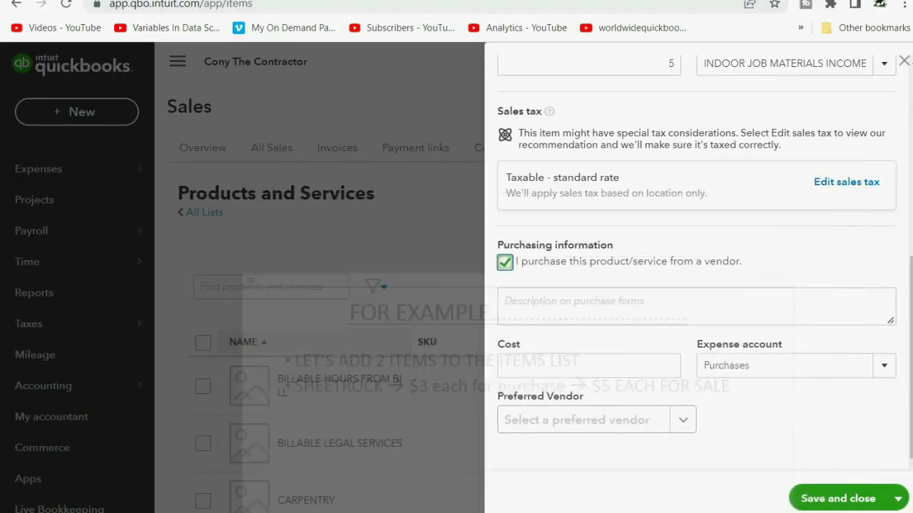
click(544, 370)
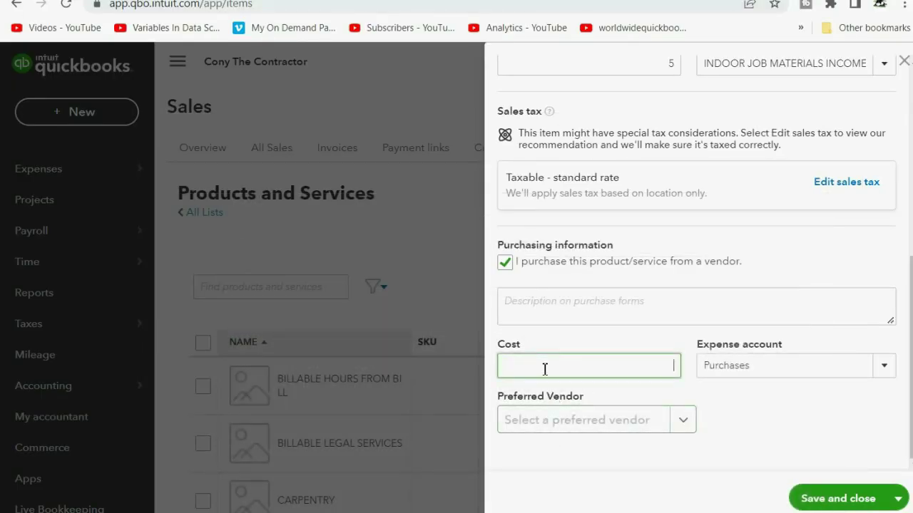
text(3)
Assign INDOOR JOB MATERIALS EXPENSE as the SHEETROCK item's expense account, and save it while starting another new item.
click(884, 370)
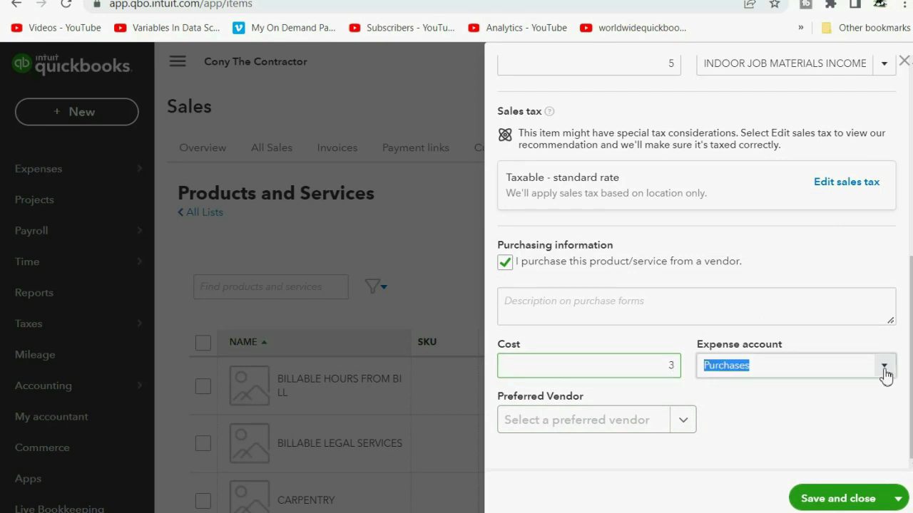
click(885, 376)
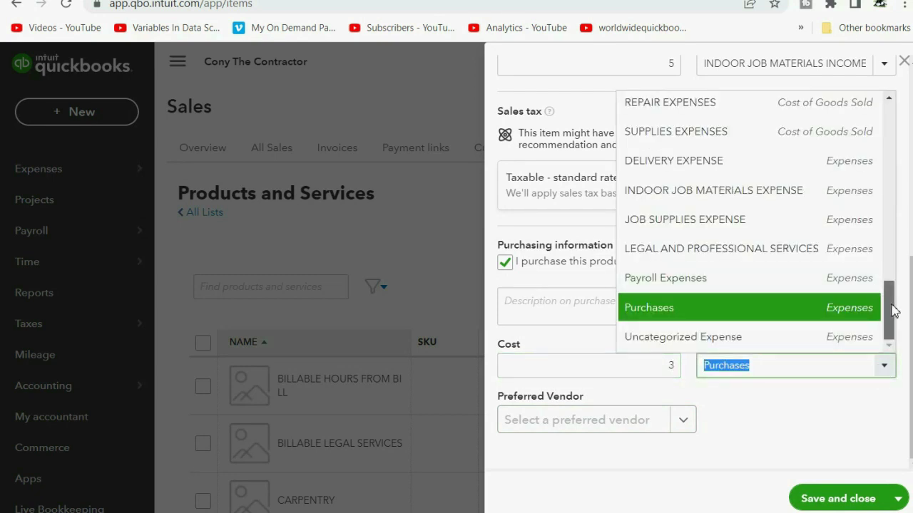
click(788, 190)
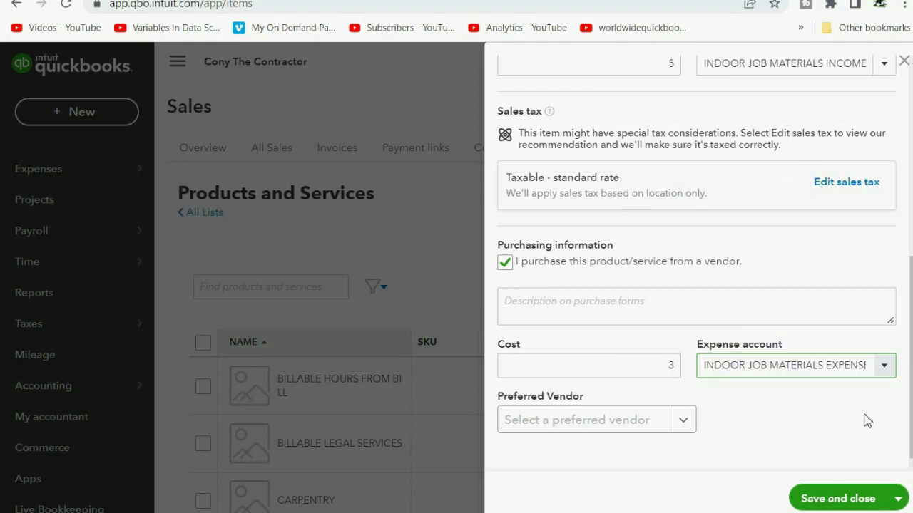
click(897, 500)
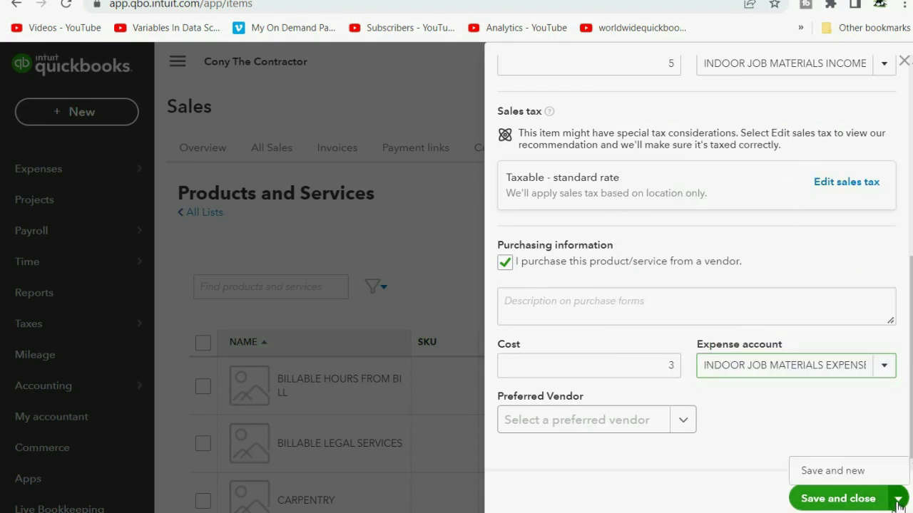
click(854, 473)
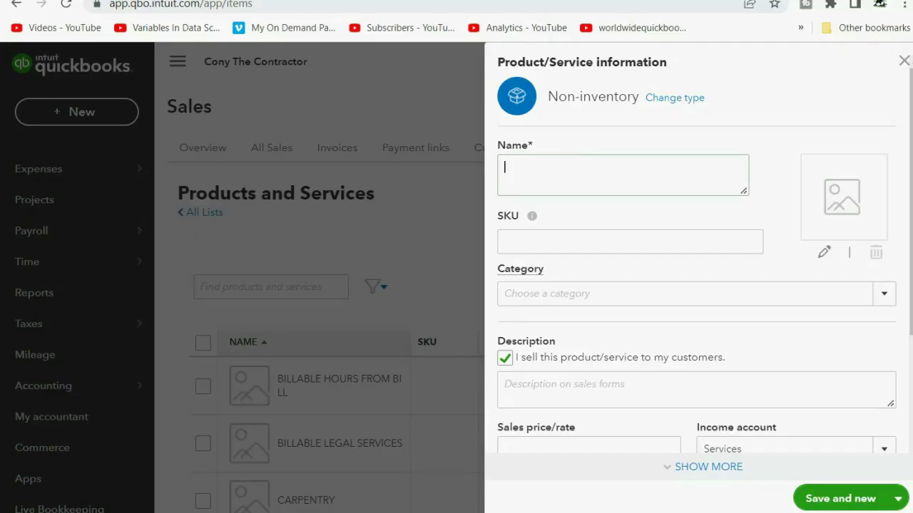
Name the new non-inventory item BRACKETS and set its sales price to 10.
click(572, 180)
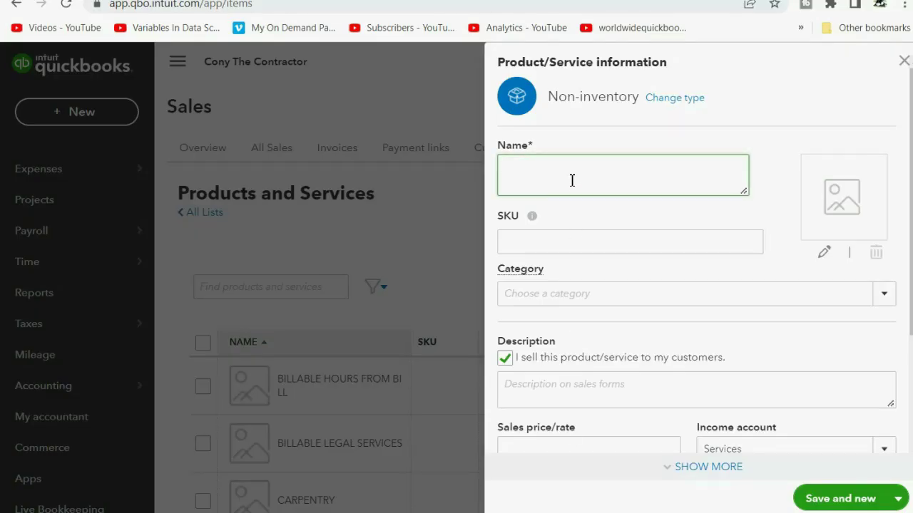
text(BRACKETS)
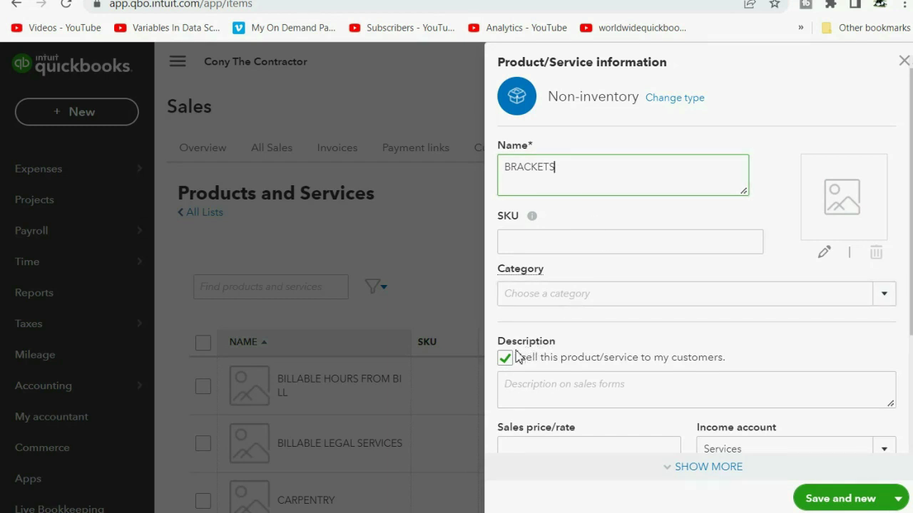
drag(908, 265, 908, 324)
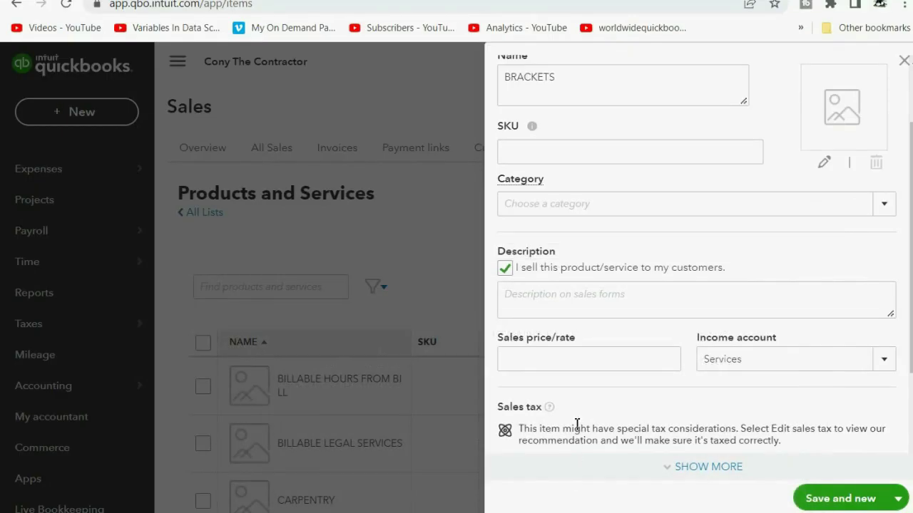
click(580, 358)
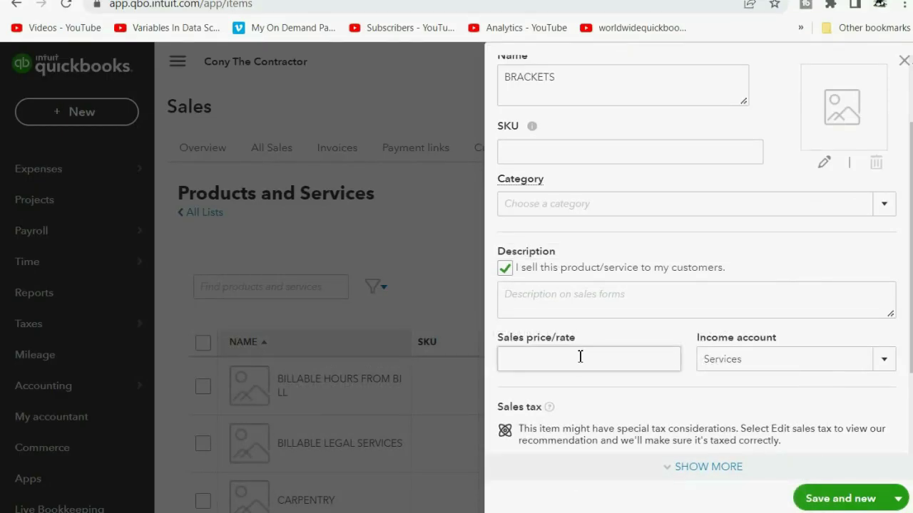
text(10)
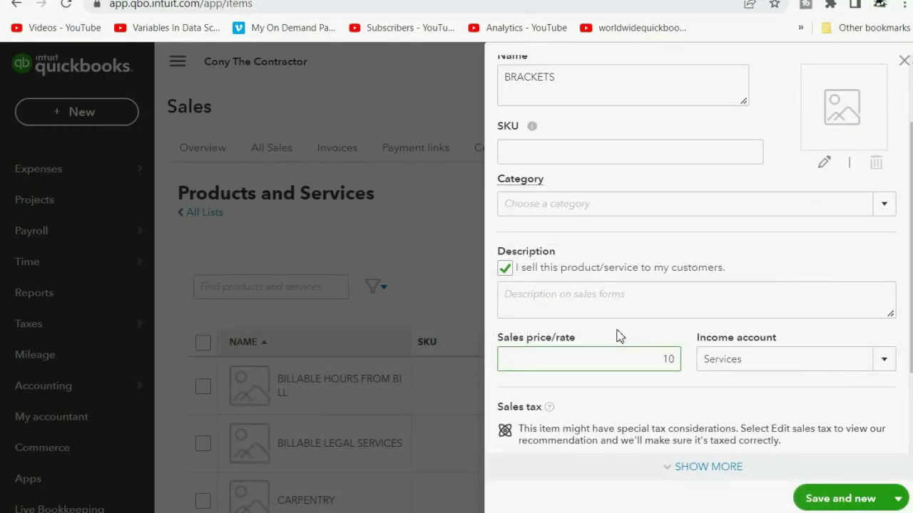
Assign INDOOR JOB MATERIALS INCOME as the income account of the BRACKETS item.
key(Tab)
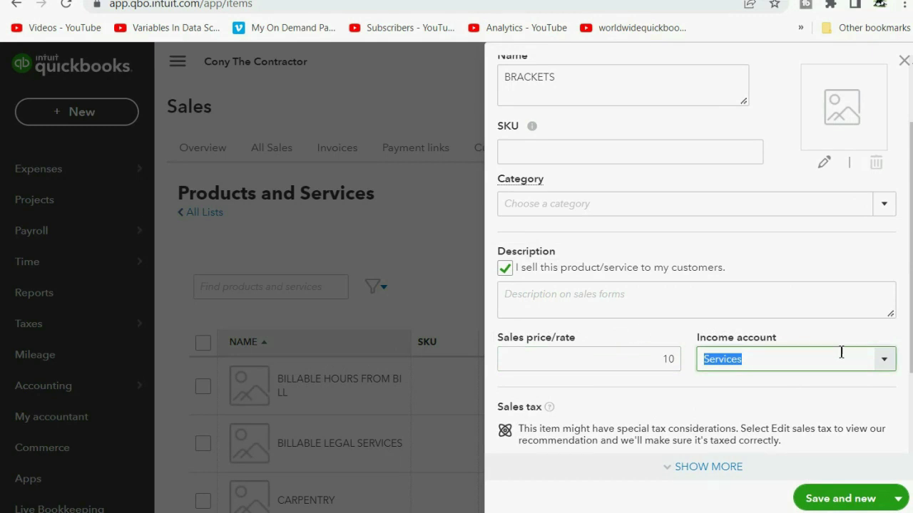
click(884, 361)
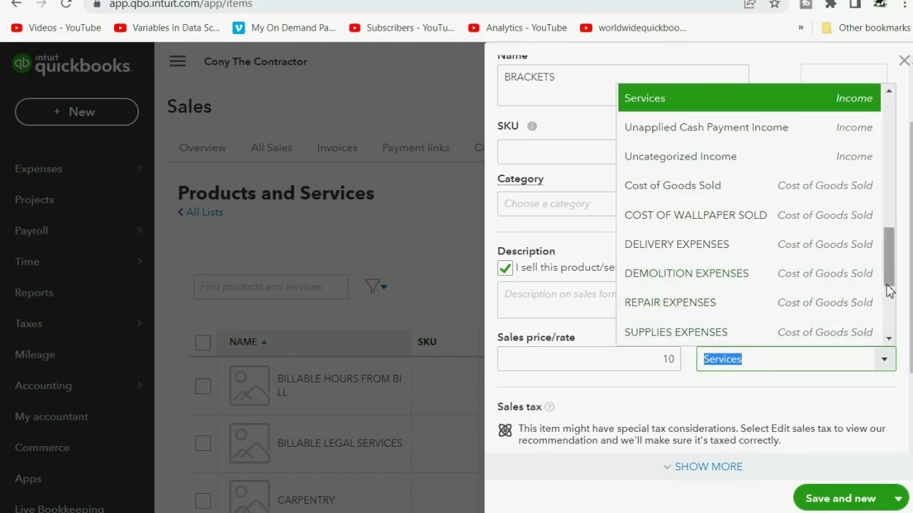
drag(888, 291, 889, 245)
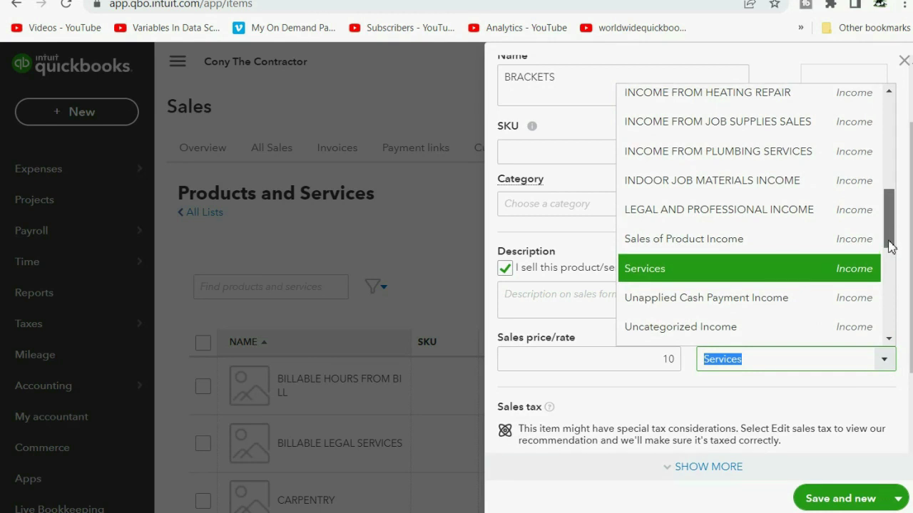
click(828, 187)
Mark the BRACKETS item as purchased from a vendor and set its cost to 4.
scroll(885, 360, down, 2)
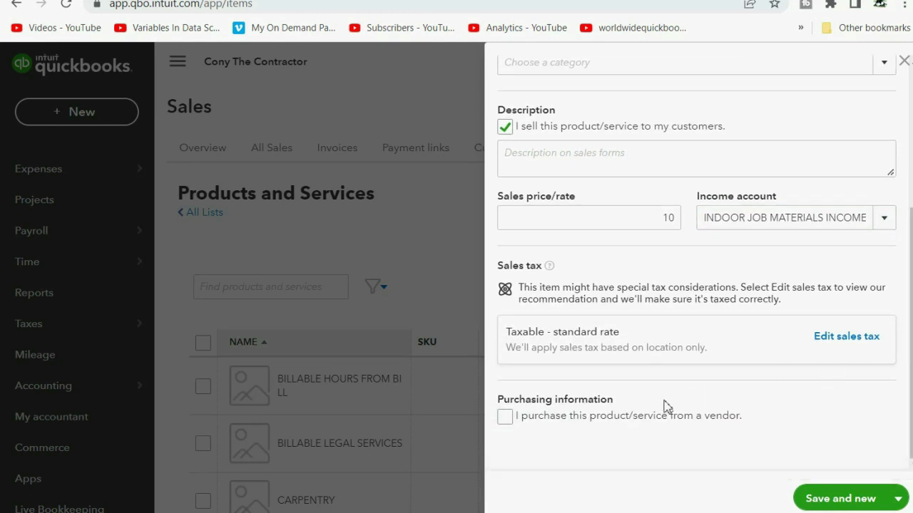
click(508, 419)
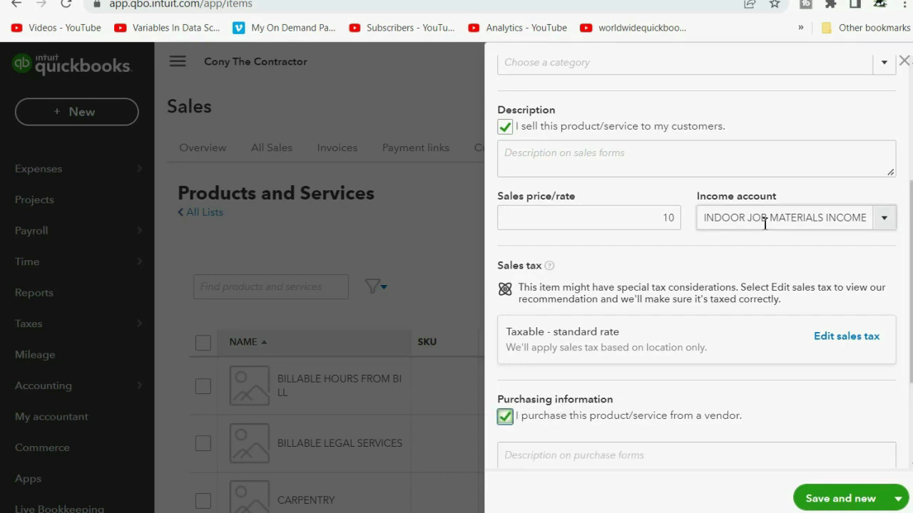
scroll(767, 235, down, 2)
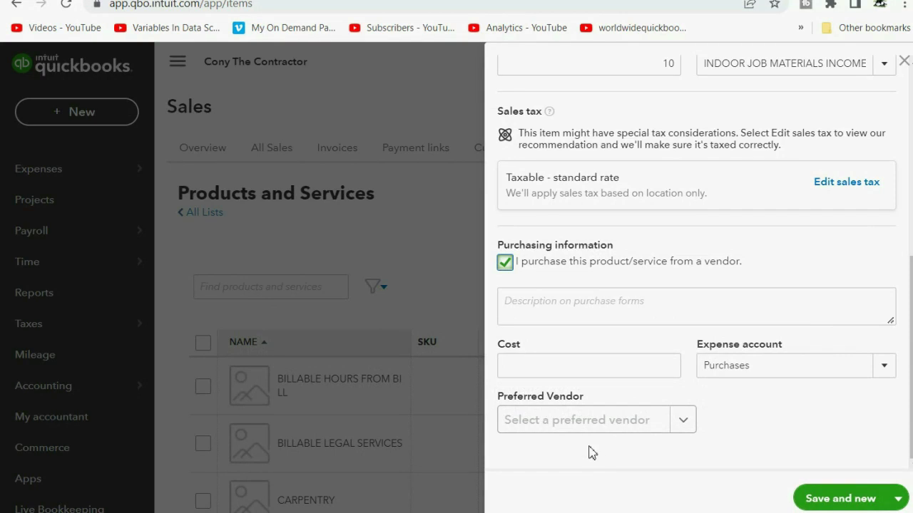
click(567, 366)
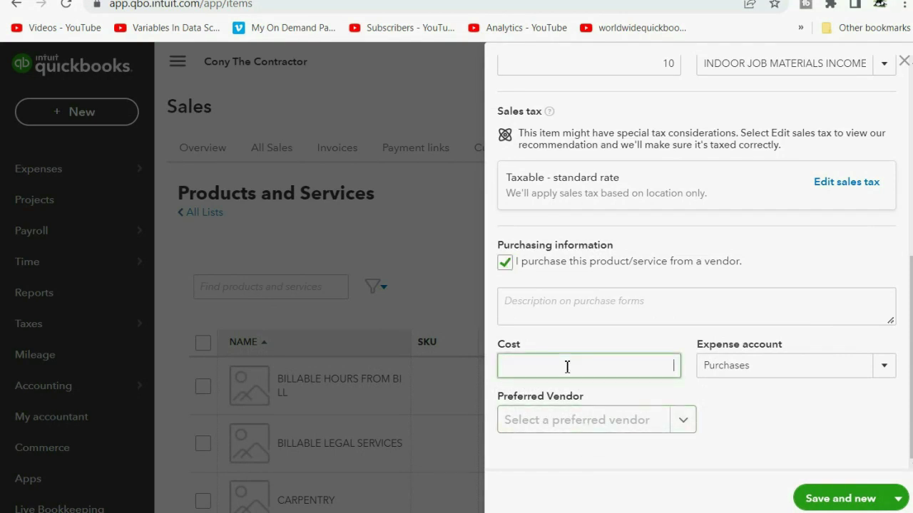
text(4)
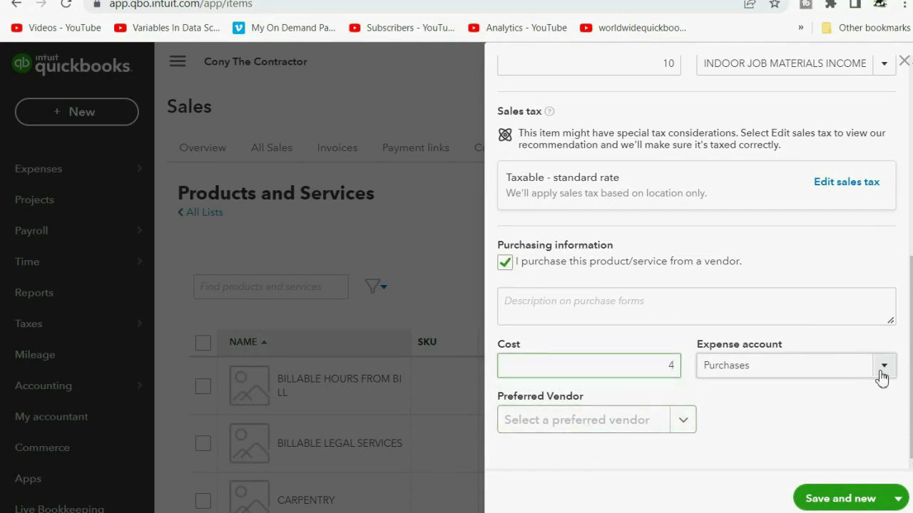
Assign INDOOR JOB MATERIALS EXPENSE as the BRACKETS item's expense account, then save the item and close its form.
click(885, 370)
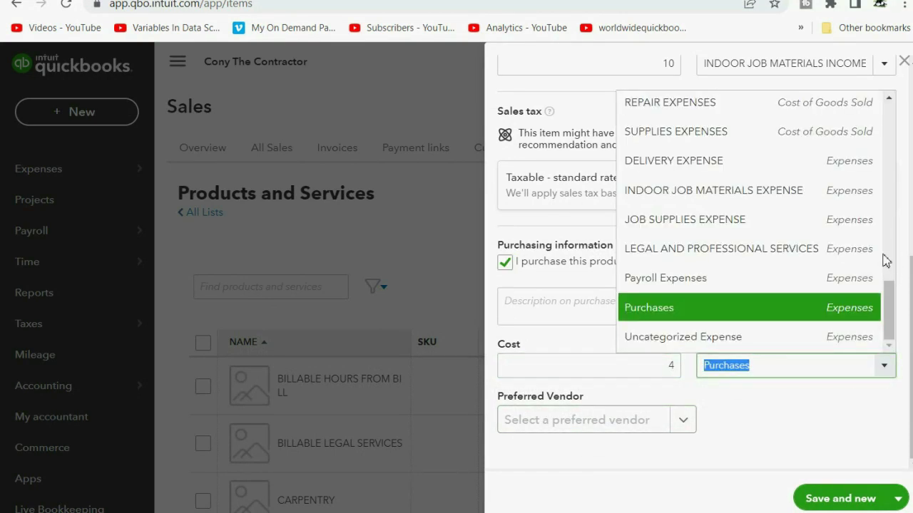
click(818, 193)
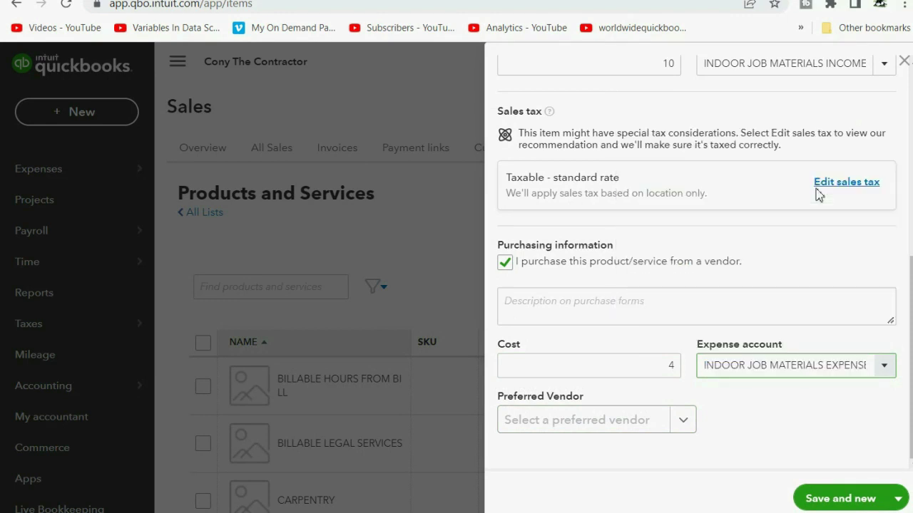
click(899, 501)
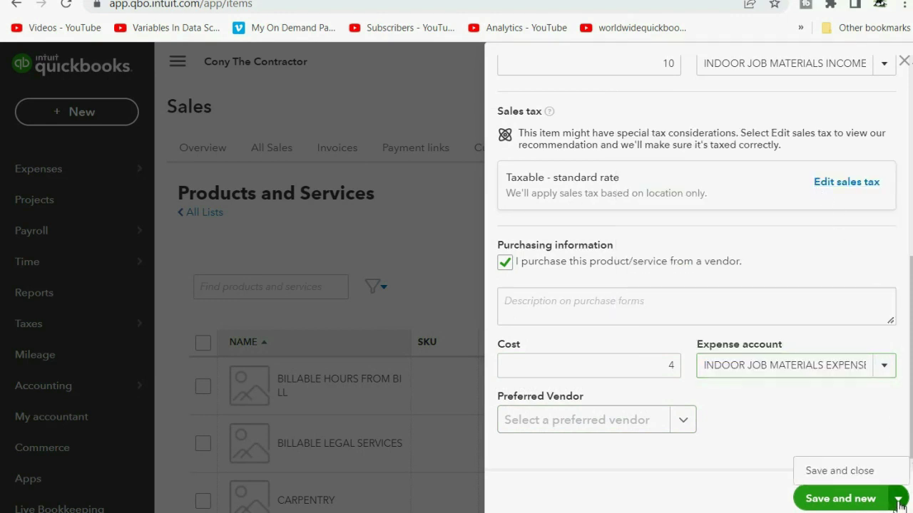
click(852, 472)
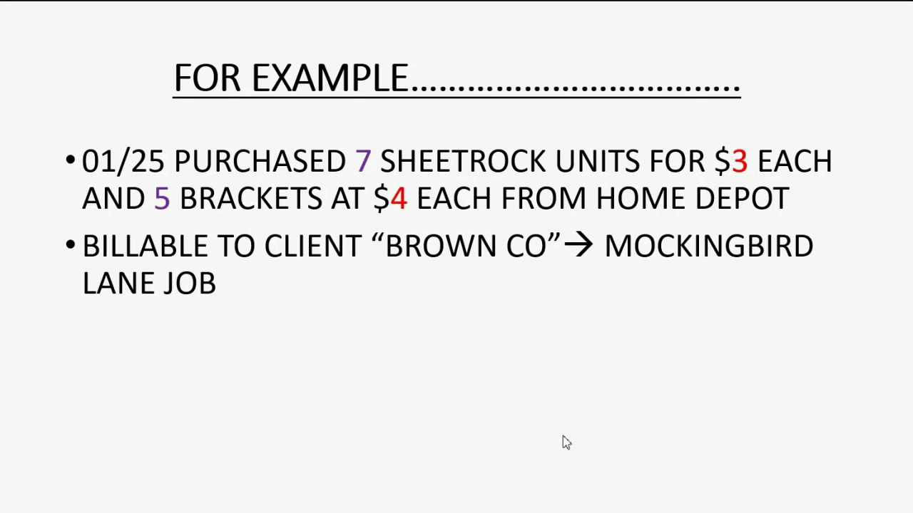
Return from the example slide to QuickBooks and start a new check to a vendor.
click(585, 496)
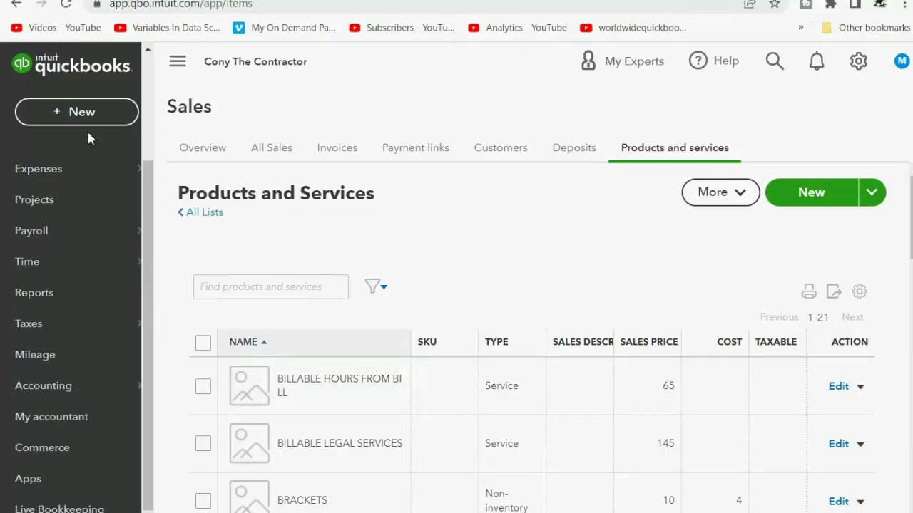
click(96, 116)
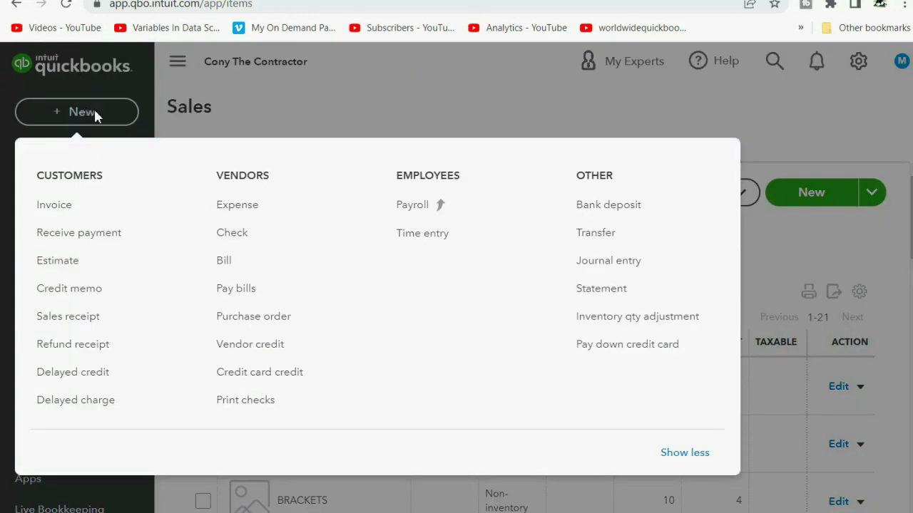
click(237, 236)
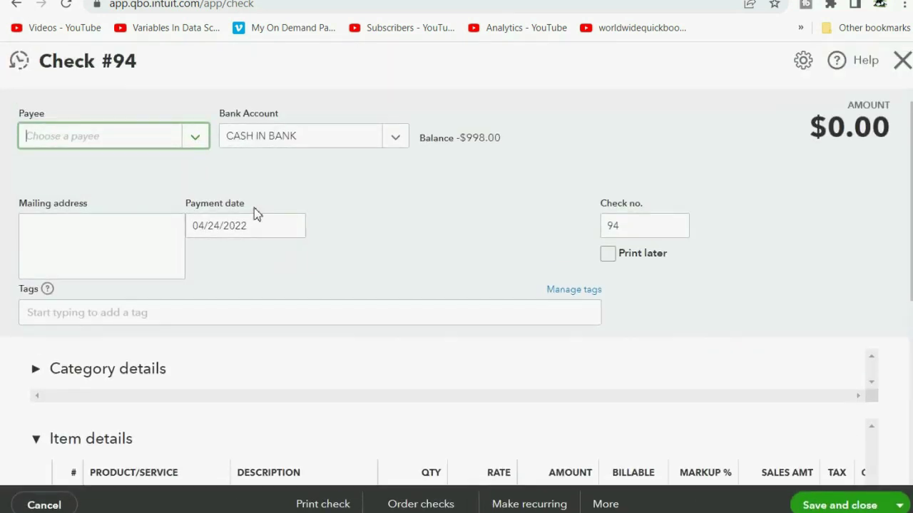
Set the check's payment date to 01/25/2021 and choose HOME DEPOT as its payee.
click(286, 232)
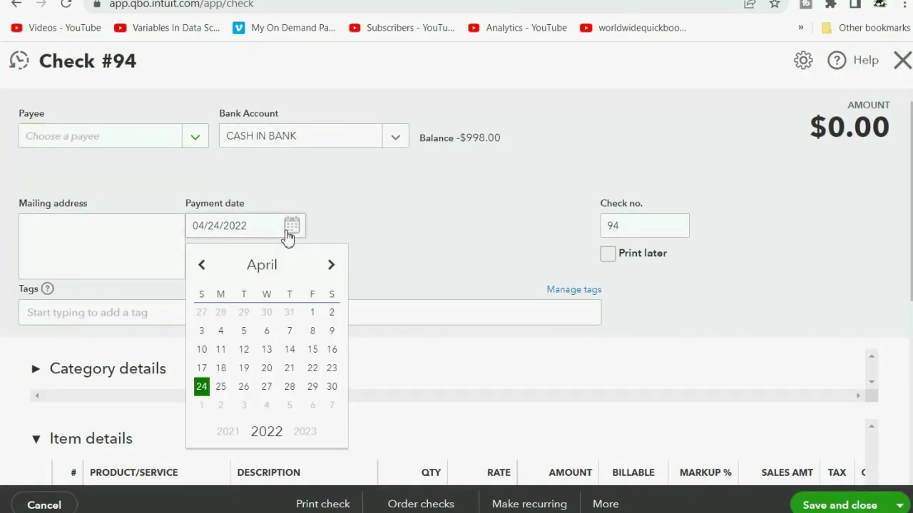
click(205, 273)
click(204, 273)
click(204, 273)
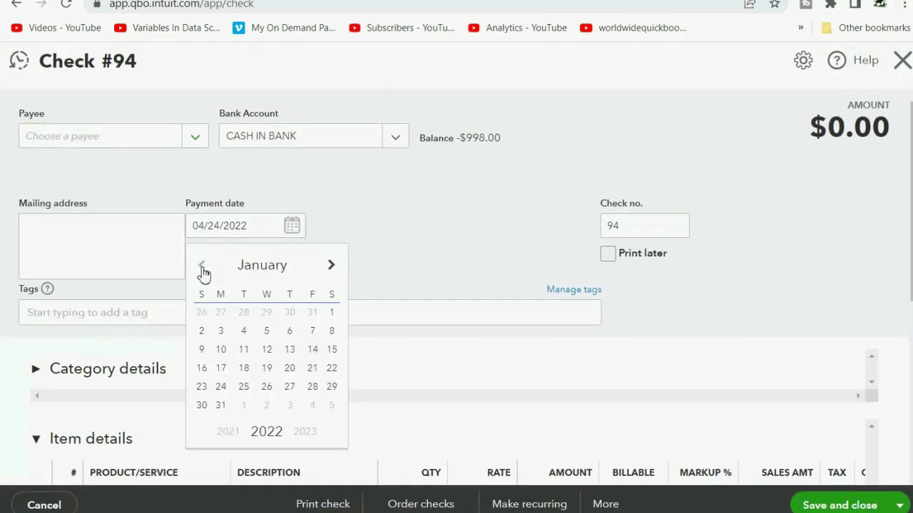
click(244, 387)
key(BackSpace)
text(1)
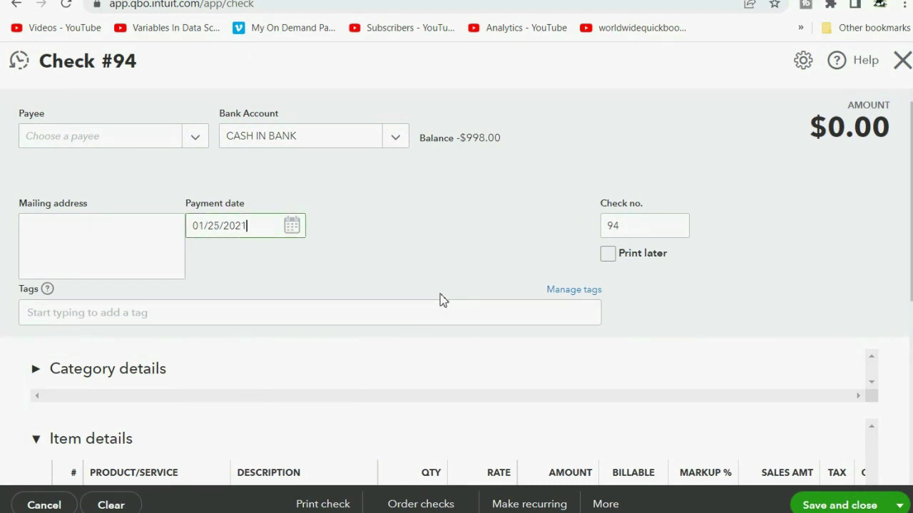
key(Tab)
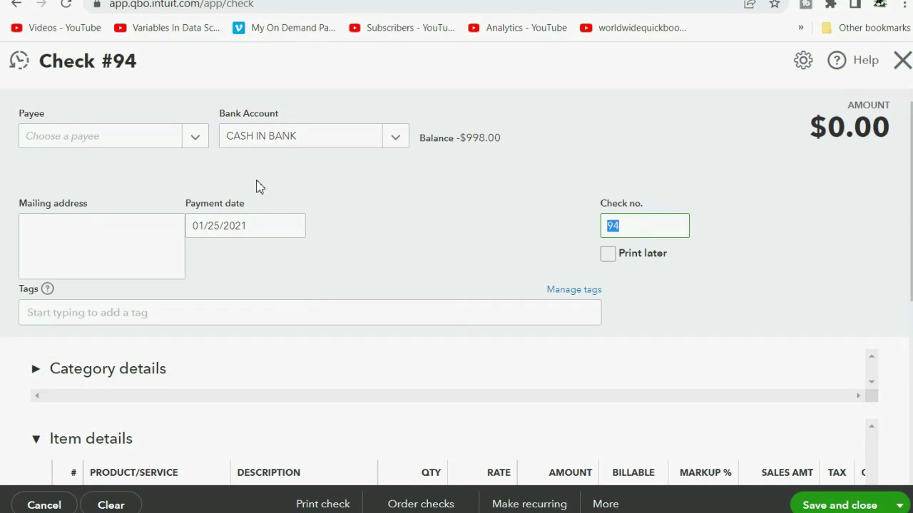
click(195, 138)
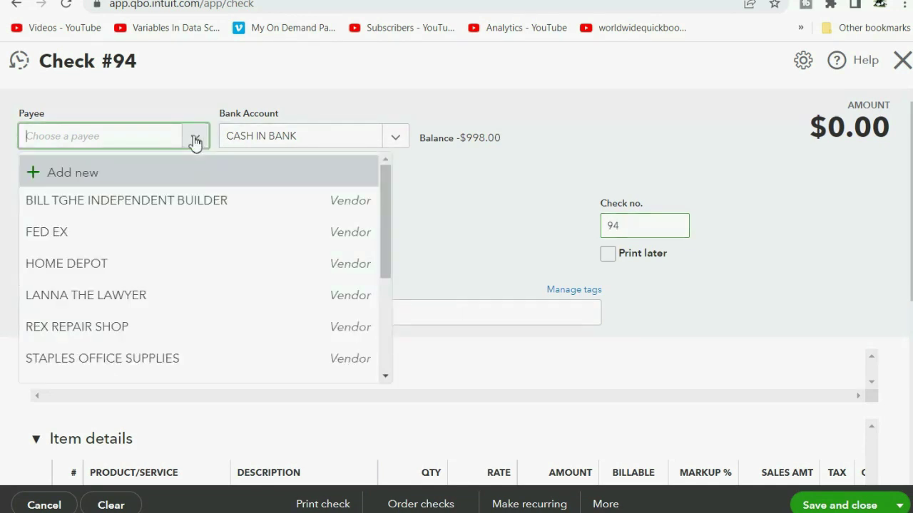
click(162, 263)
Add SHEETROCK as the check's first item line with a quantity of 7.
scroll(567, 233, down, 3)
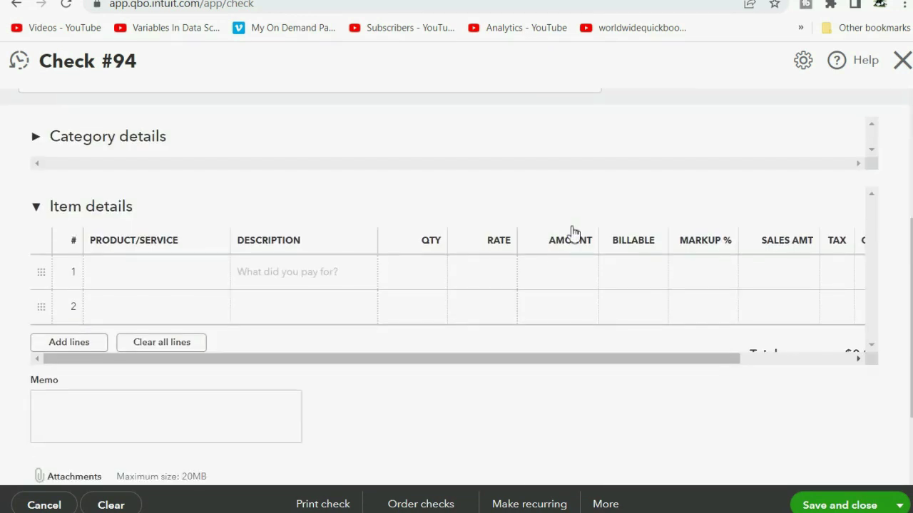
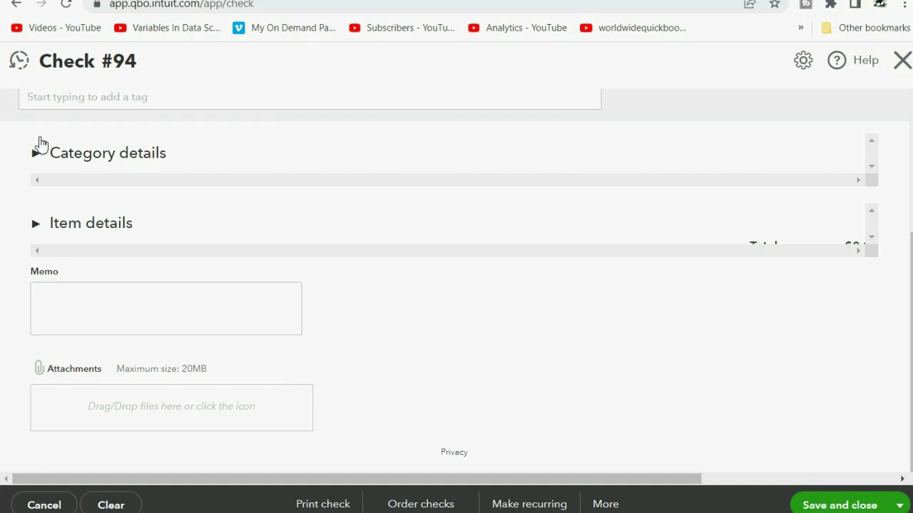
click(38, 229)
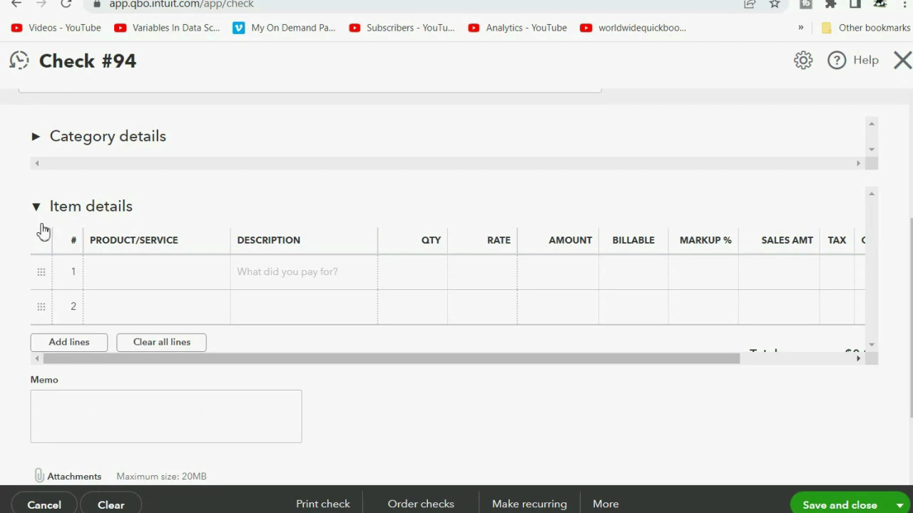
click(155, 278)
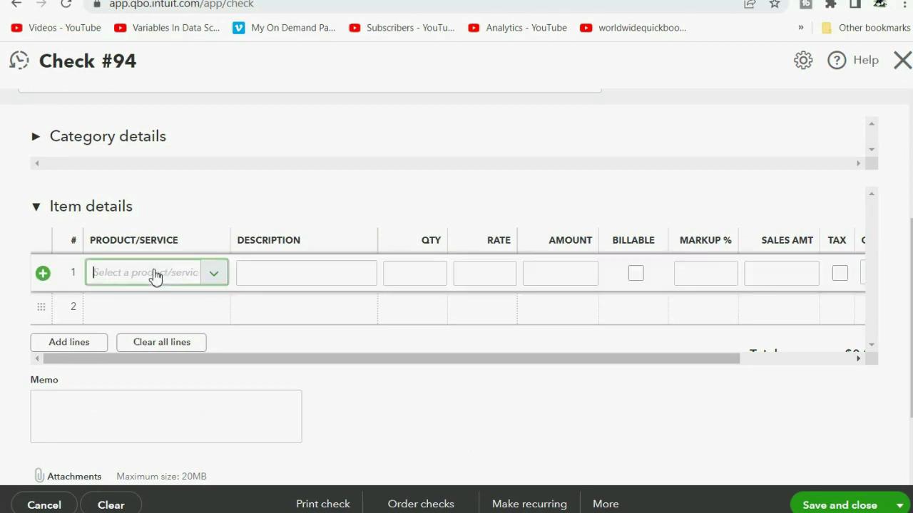
click(215, 276)
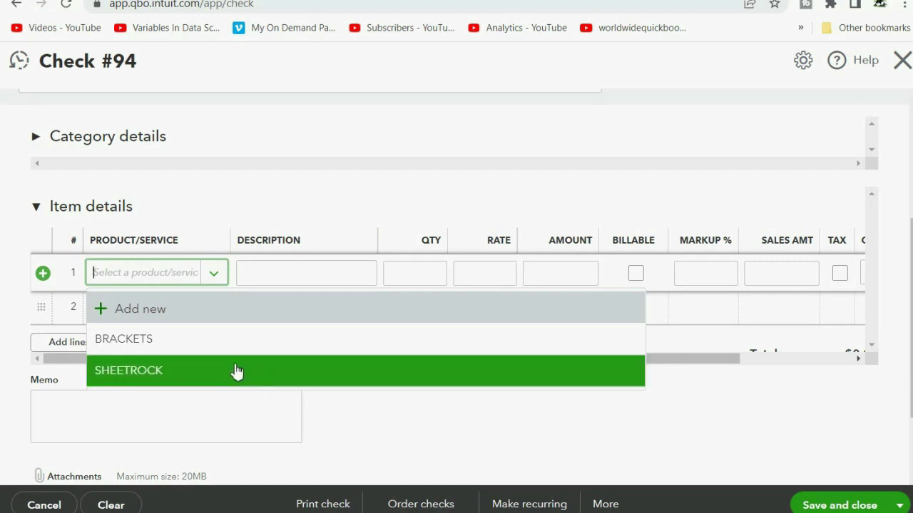
click(236, 371)
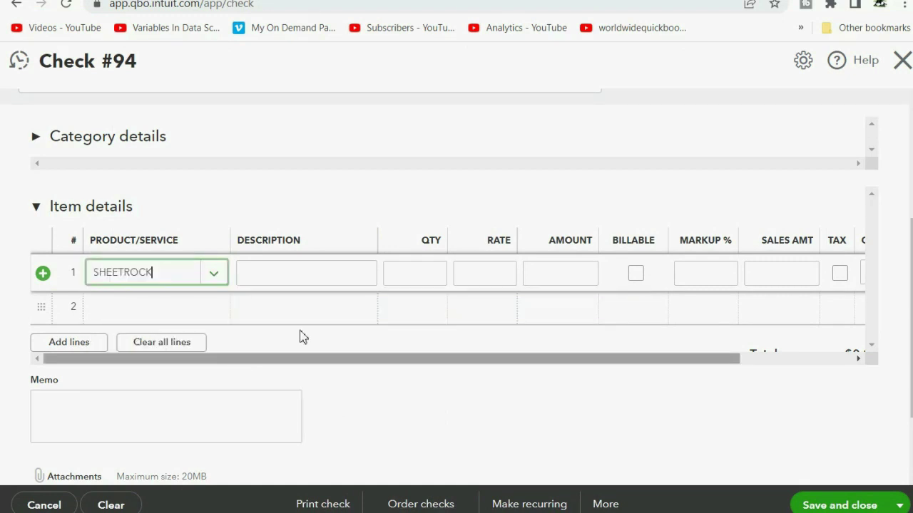
click(428, 274)
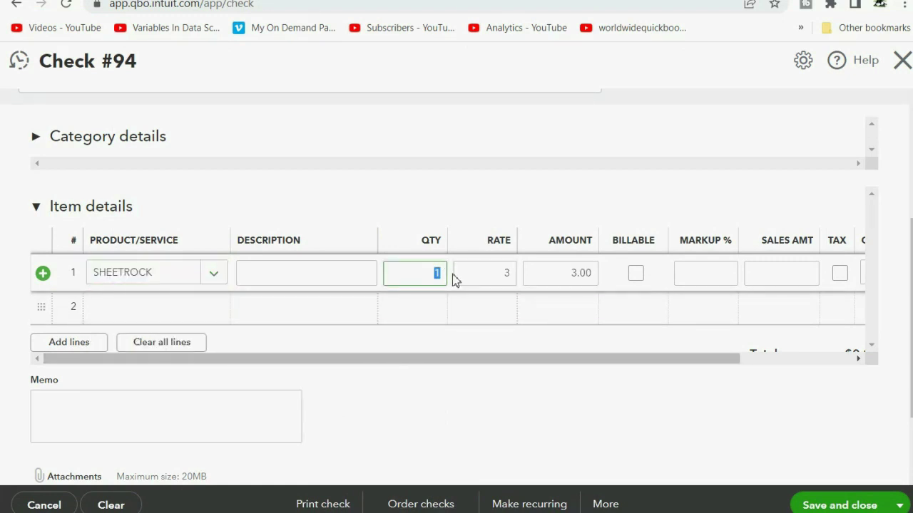
text(7)
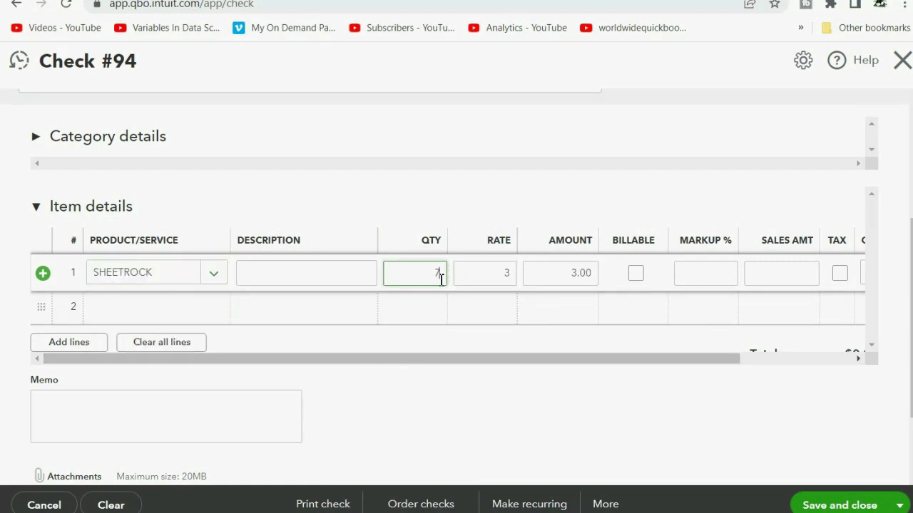
Add BRACKETS as the check's second item line with a quantity of 5.
click(221, 314)
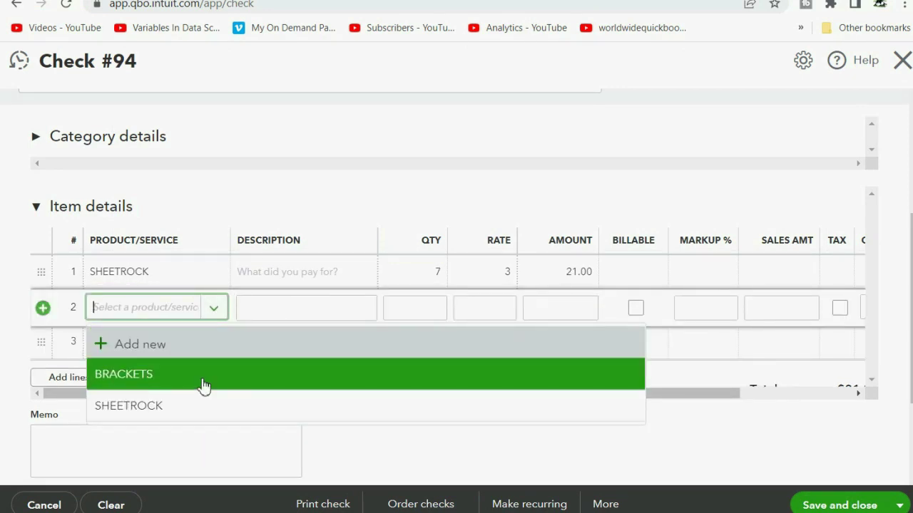
click(204, 386)
click(423, 308)
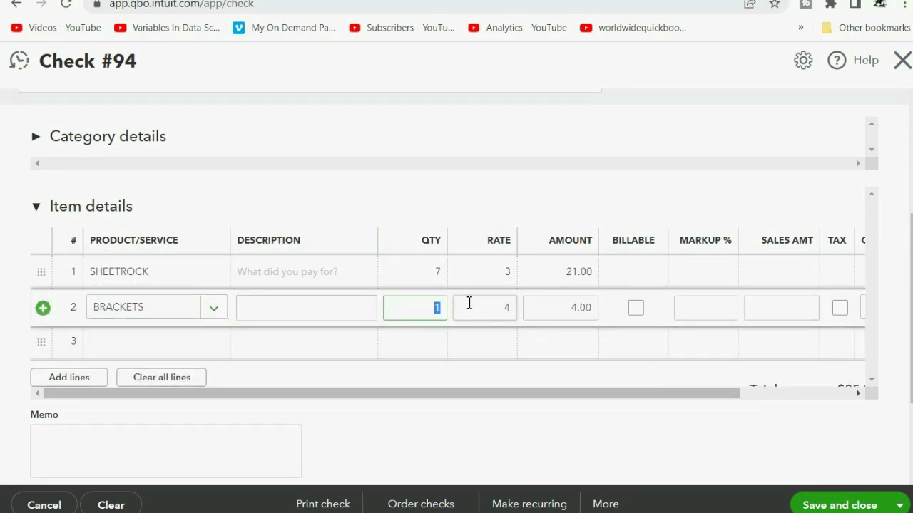
text(5)
click(468, 306)
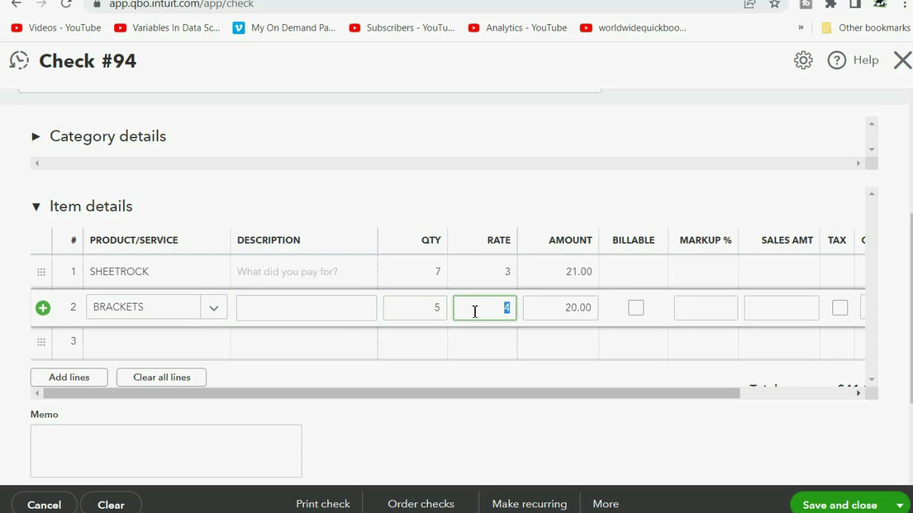
Mark both the SHEETROCK and BRACKETS lines as billable.
click(626, 283)
click(629, 282)
click(636, 312)
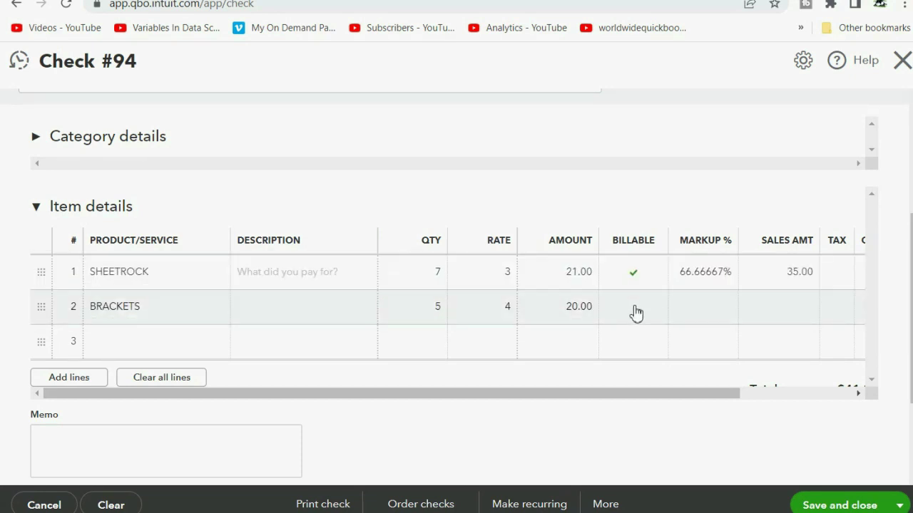
click(636, 313)
Assign the SHEETROCK and BRACKETS lines to the second job listed under customer BROWN COMPANY.
drag(633, 395, 775, 404)
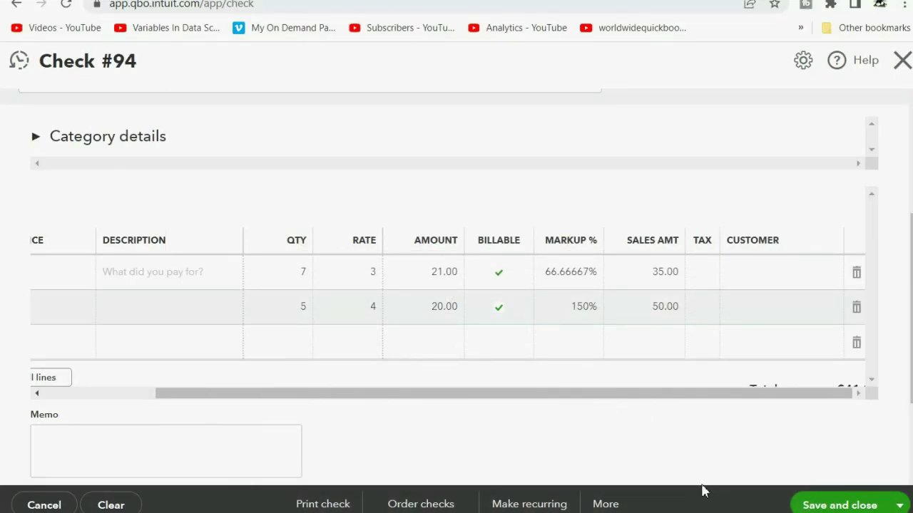
click(802, 280)
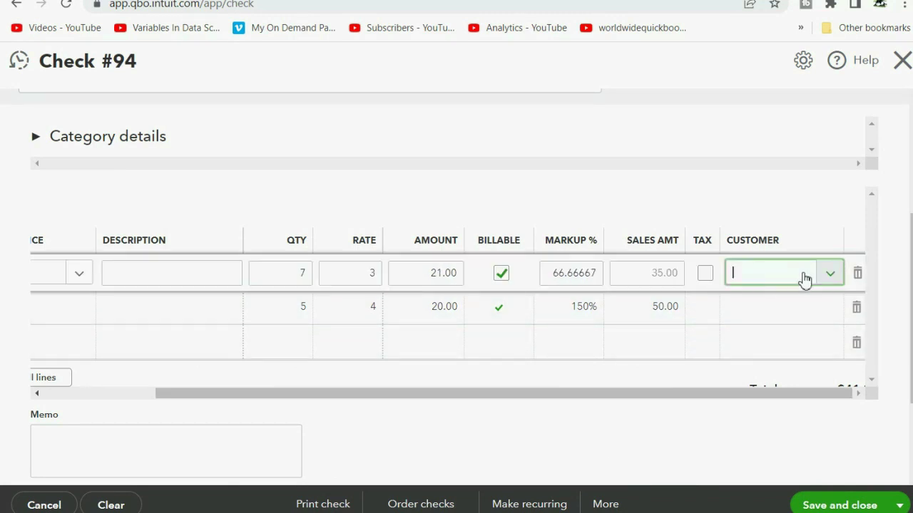
click(830, 276)
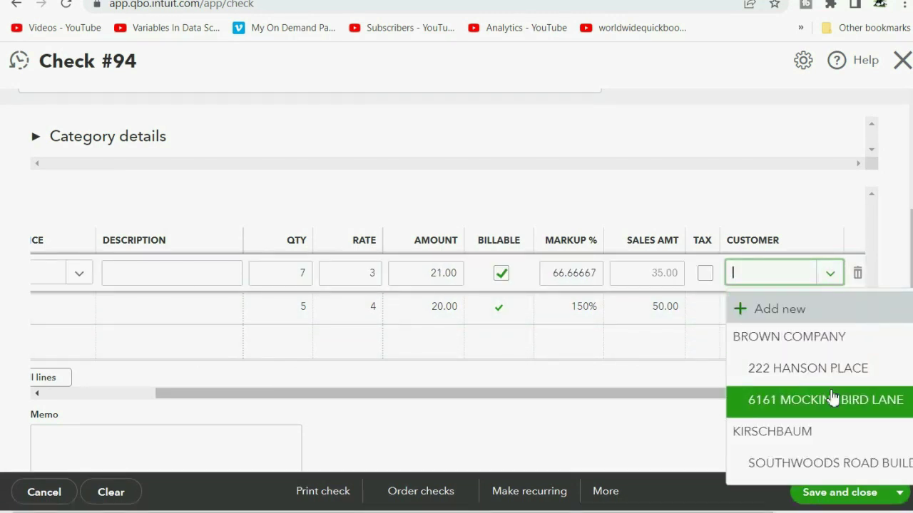
click(777, 400)
click(830, 315)
click(830, 310)
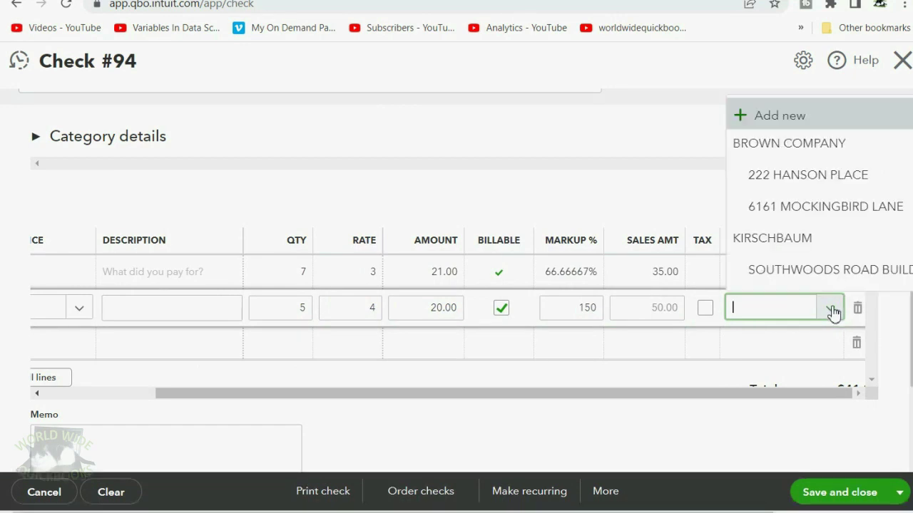
click(821, 210)
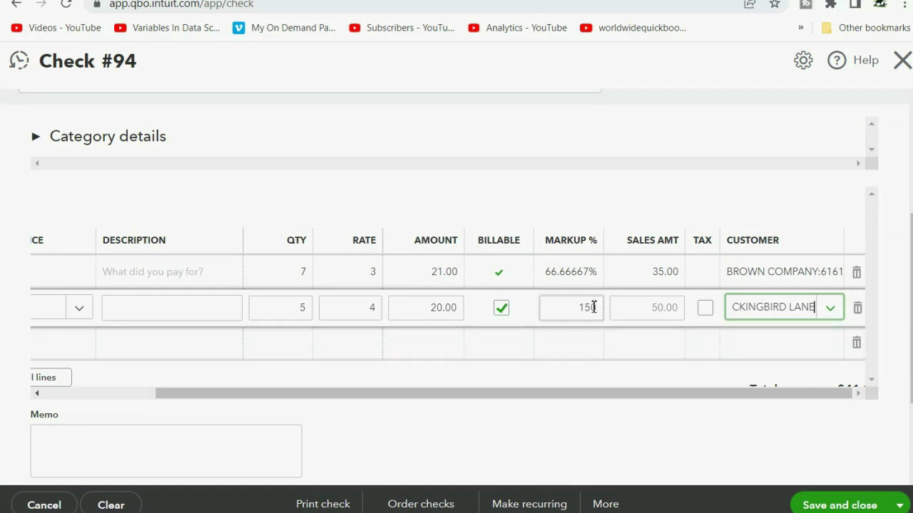
Review the check's item lines through to their customer assignments, then save and close the check.
click(479, 200)
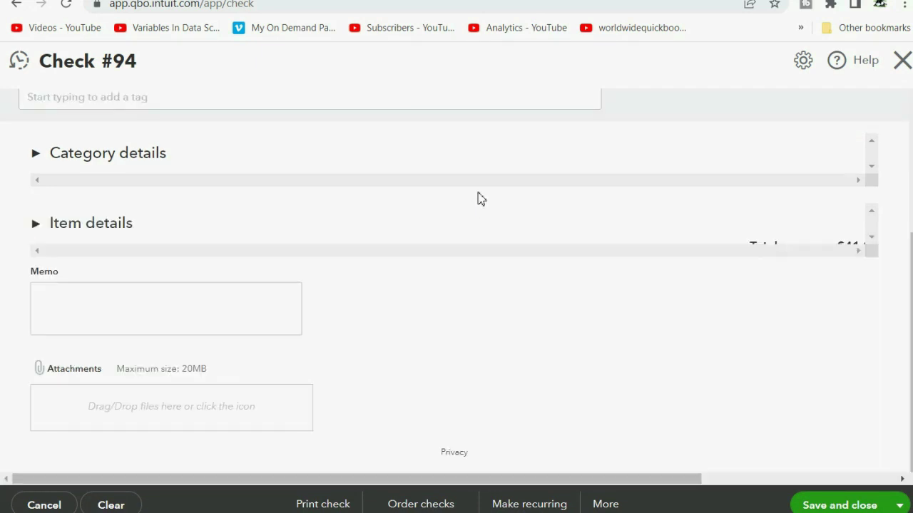
click(36, 224)
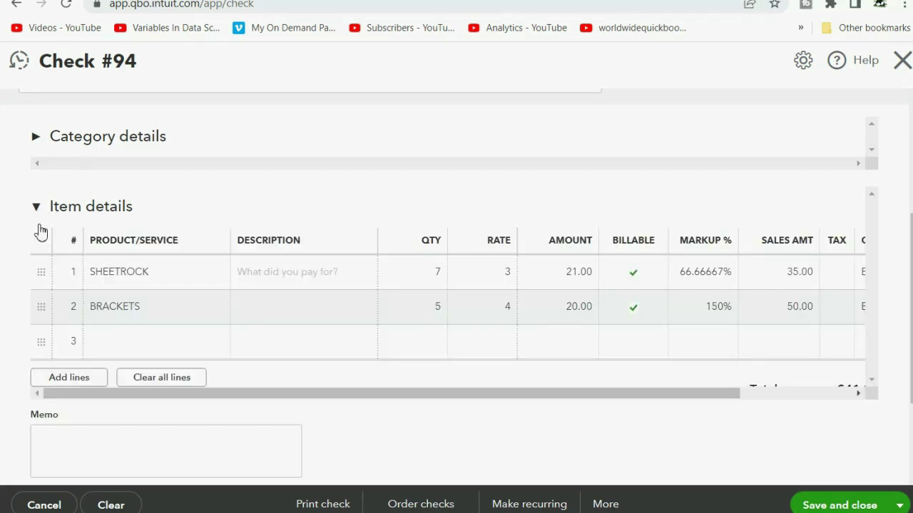
drag(230, 393, 343, 396)
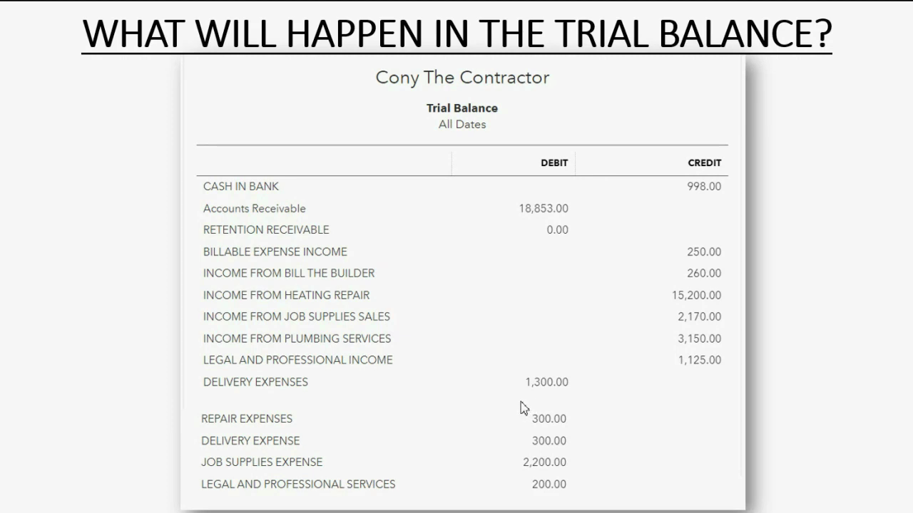
click(691, 405)
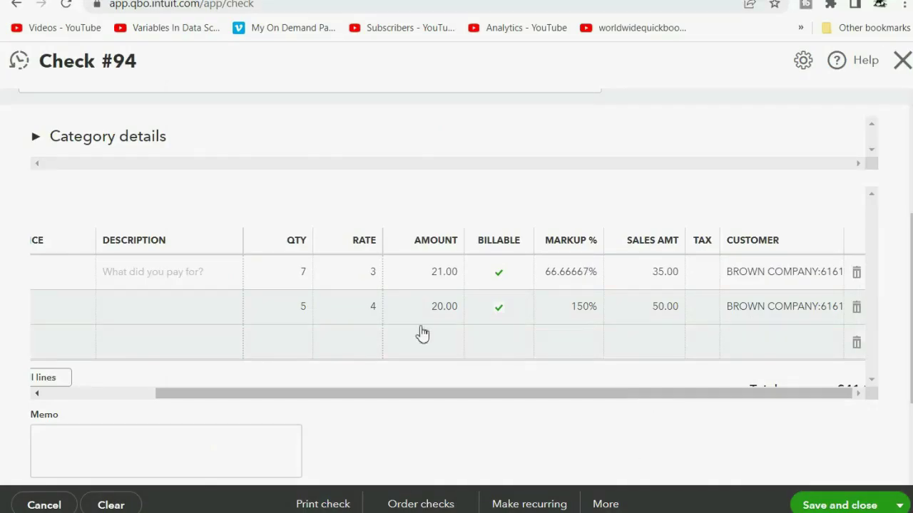
click(813, 505)
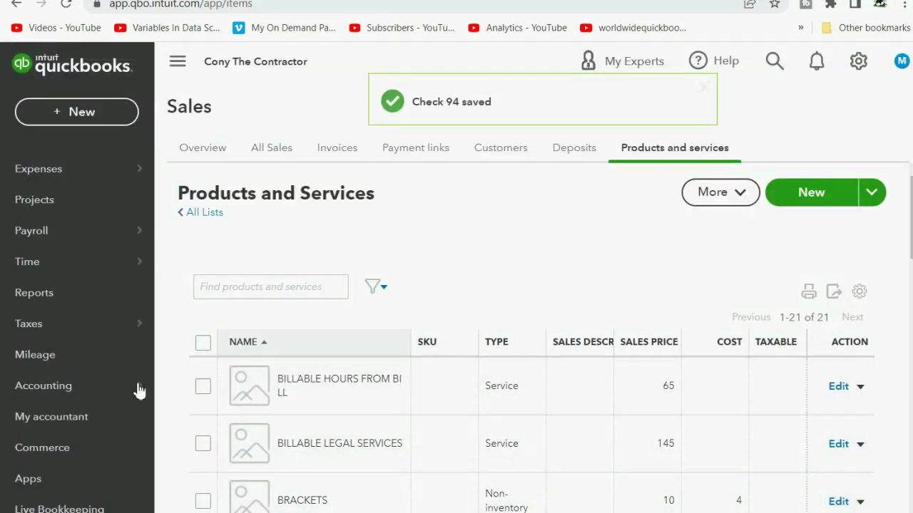
Open the custom Trial Balance report and examine the cash and INDOOR JOB MATERIALS EXPENSE balances.
click(66, 303)
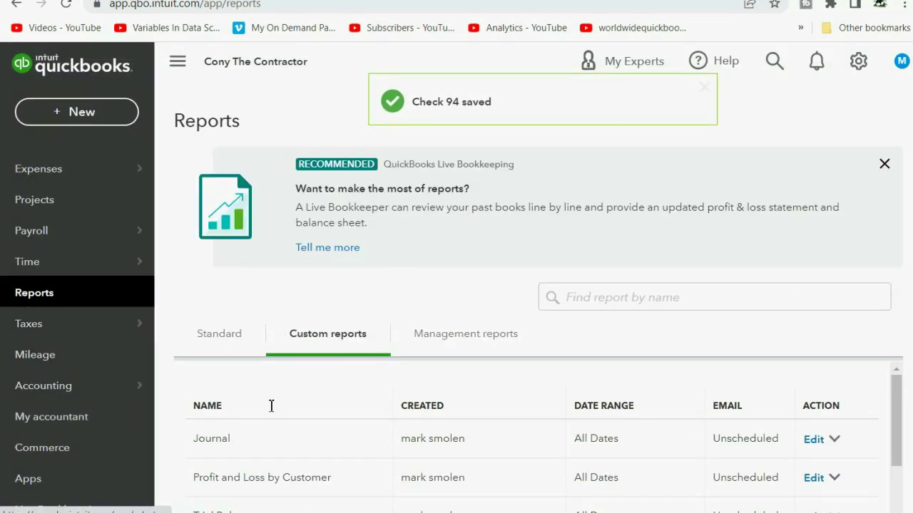
scroll(267, 421, down, 1)
click(217, 438)
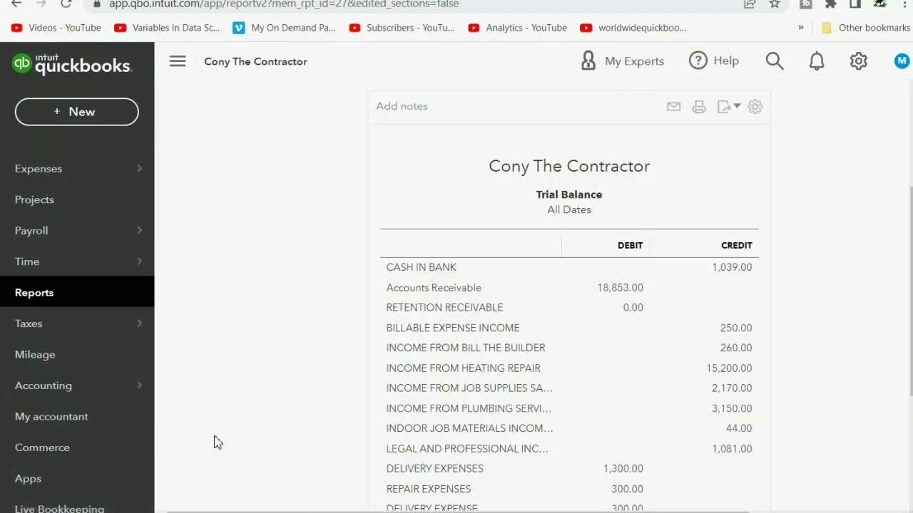
scroll(565, 410, down, 3)
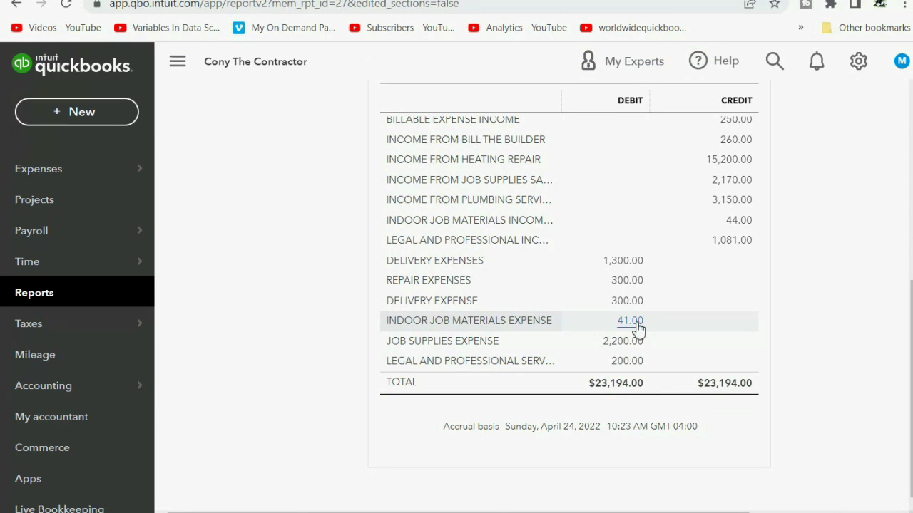
scroll(638, 328, up, 5)
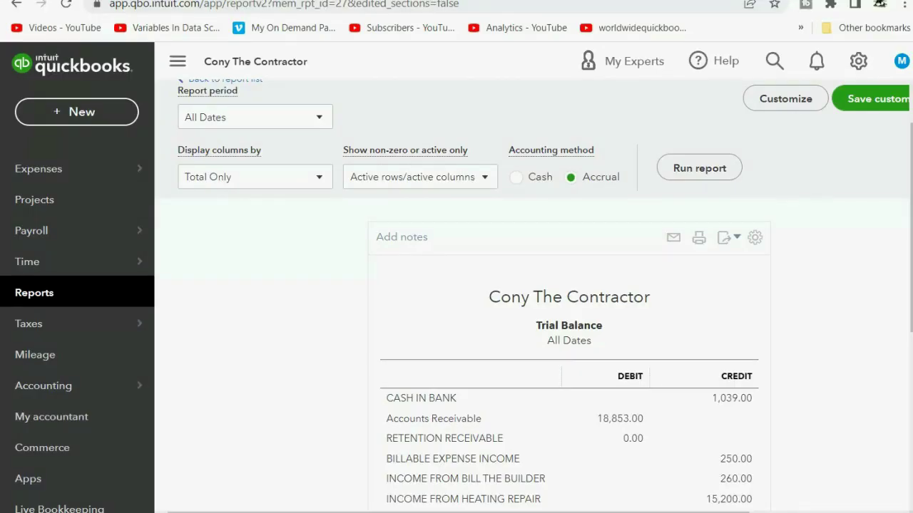
Open the custom Profit and Loss by Customer report and examine Brown Company's indoor job materials income and expense.
click(58, 297)
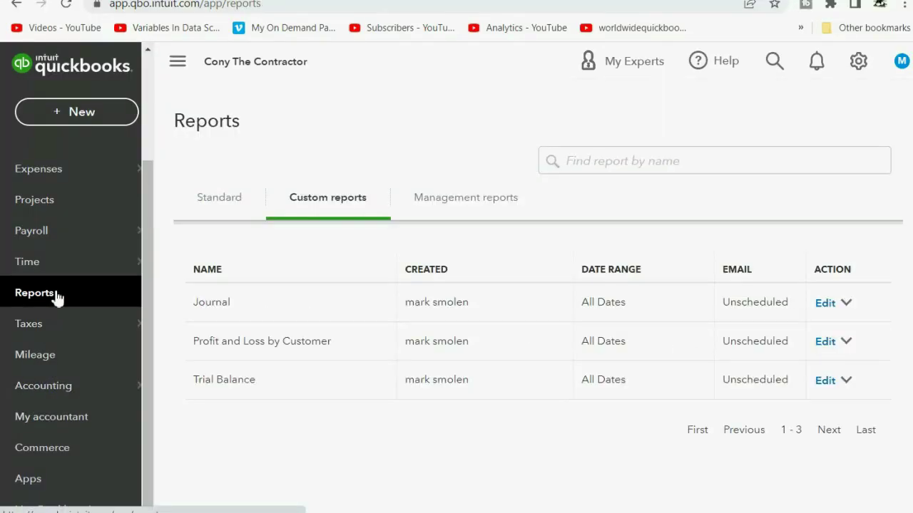
scroll(246, 392, down, 1)
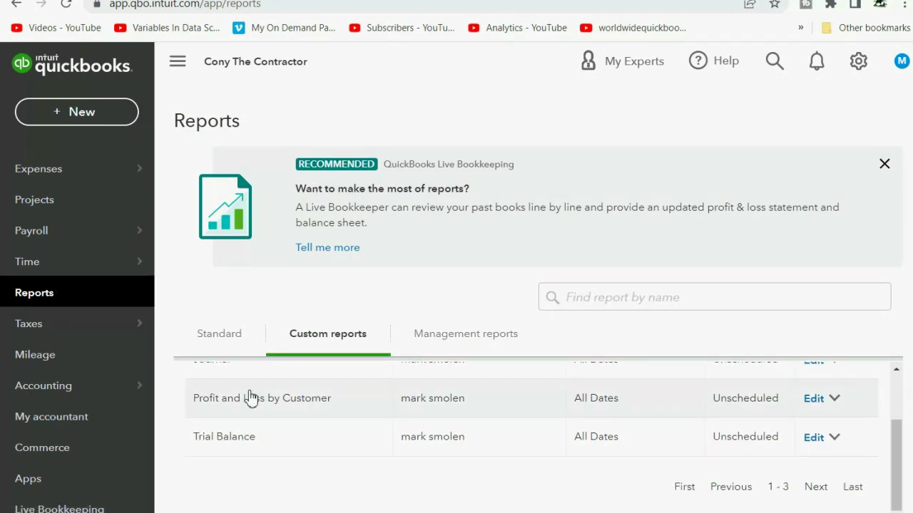
click(246, 402)
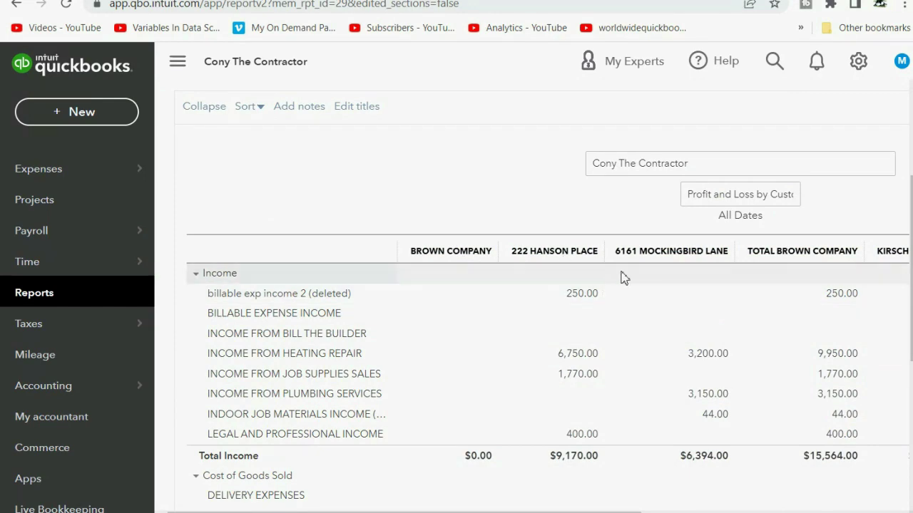
scroll(688, 278, down, 1)
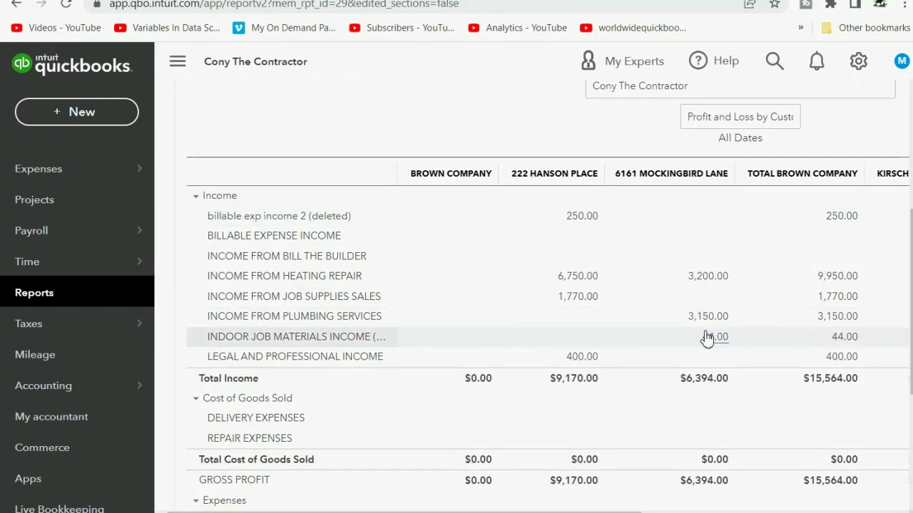
scroll(706, 338, down, 3)
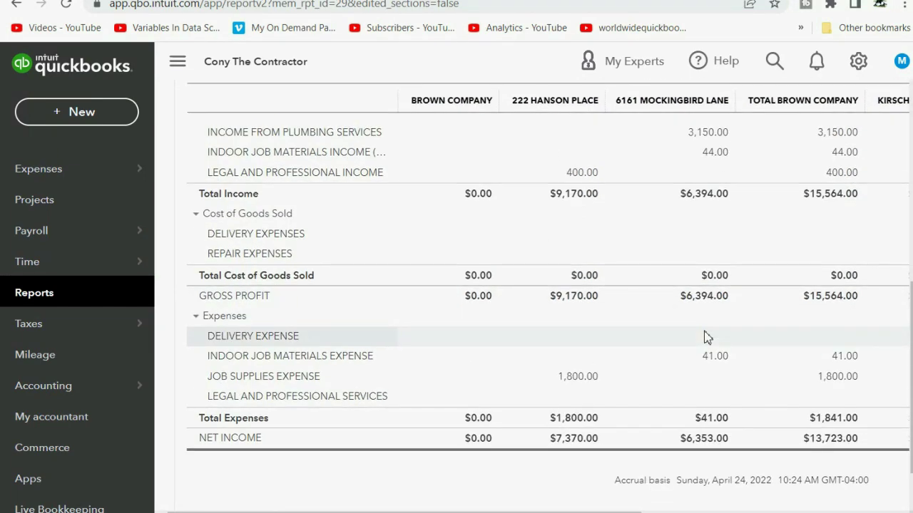